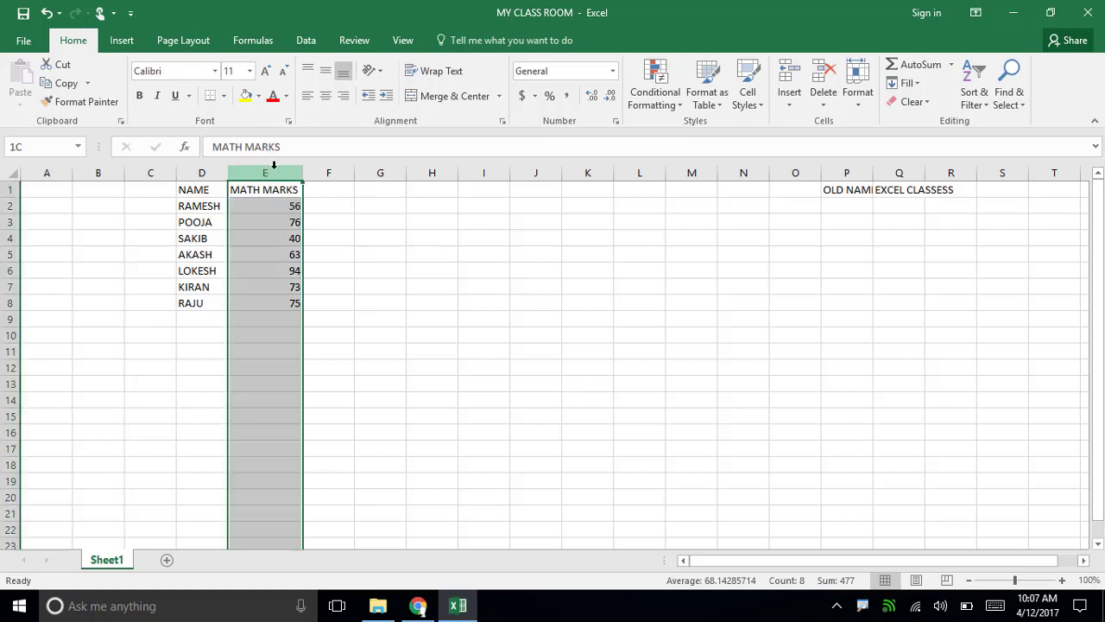
Step: Center the contents of the MATH MARKS column E and the NAME column D
click(325, 95)
click(221, 169)
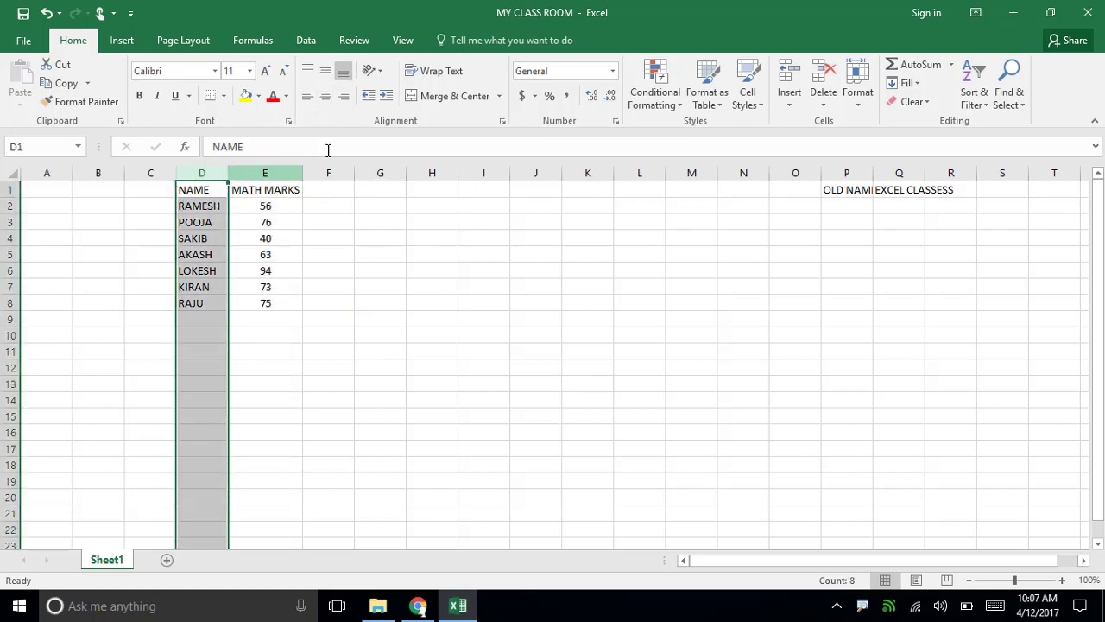
click(326, 95)
Step: Make the headings in D1:E1 bold and widen column D slightly
drag(199, 189, 323, 185)
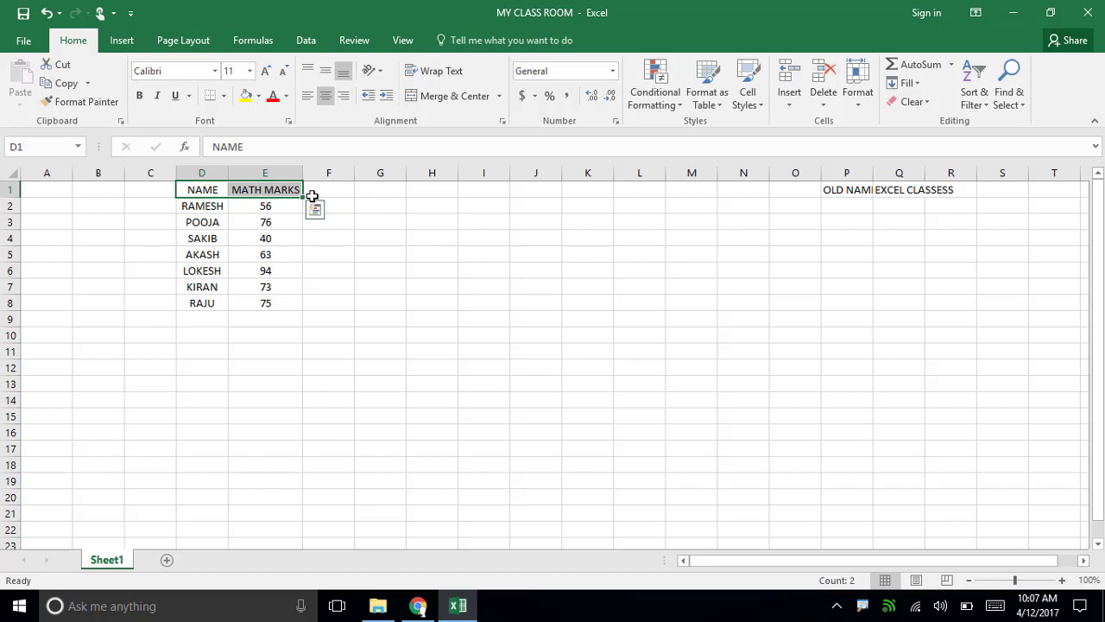
key(ctrl+b)
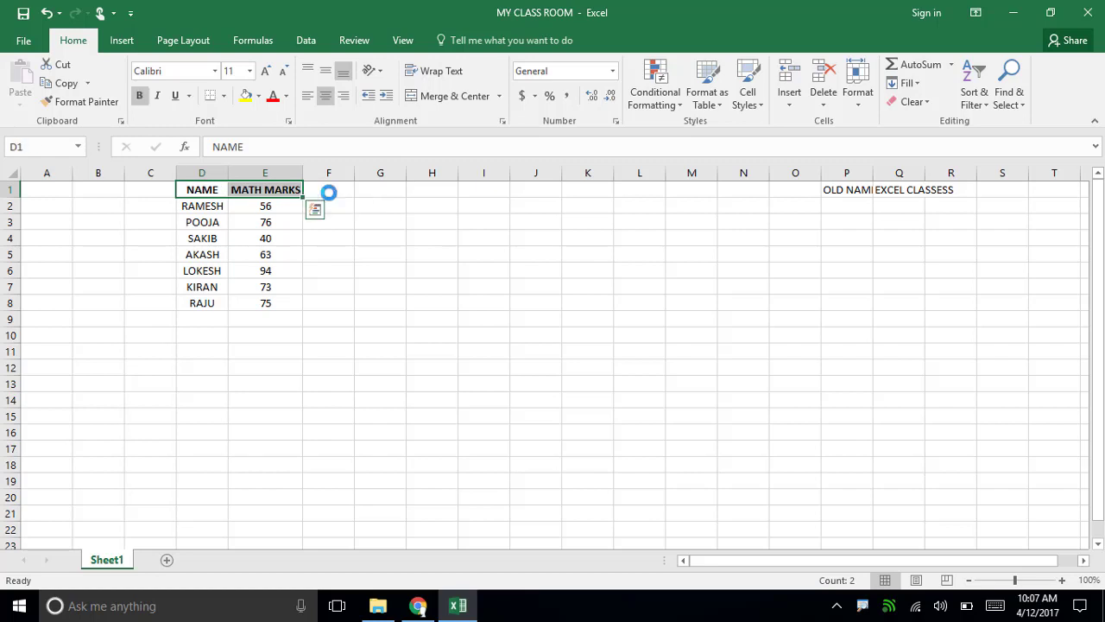
click(328, 303)
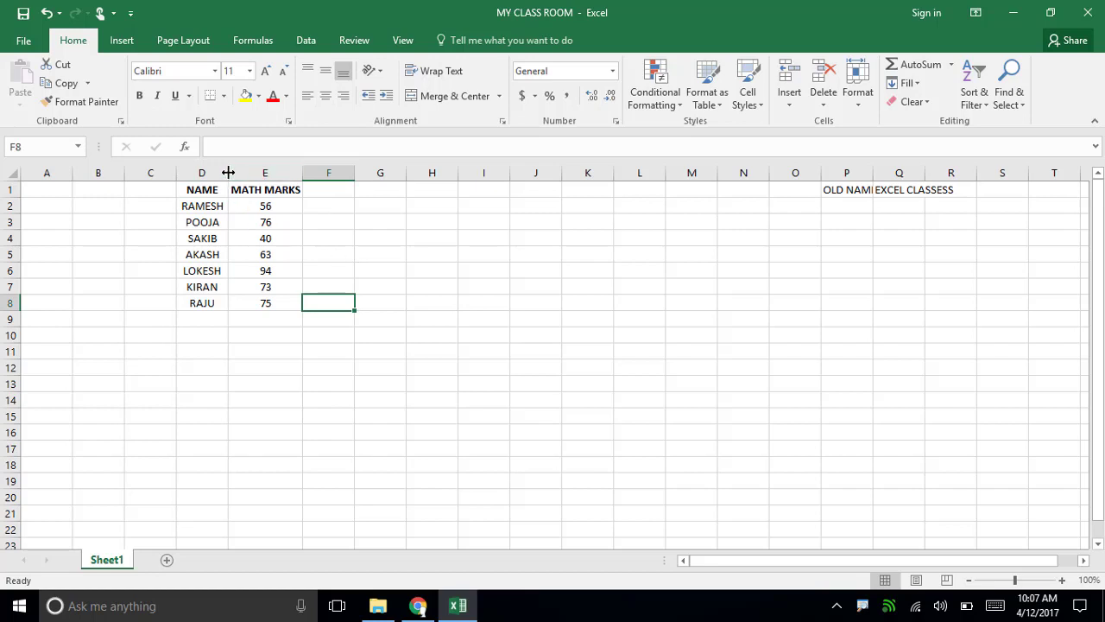
drag(228, 172, 237, 173)
click(380, 227)
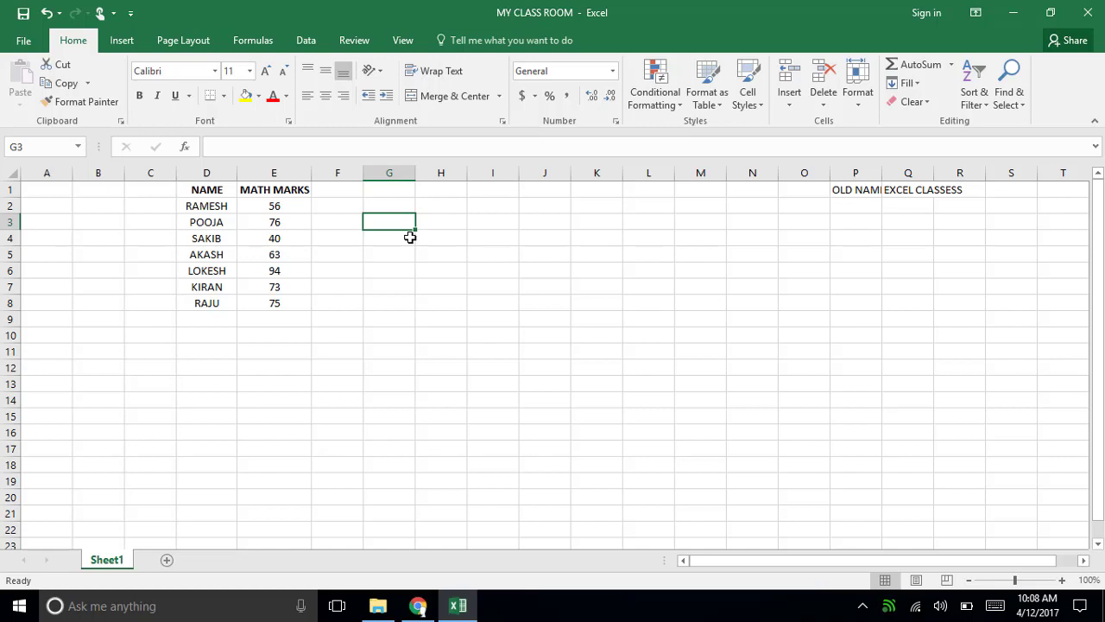
click(406, 291)
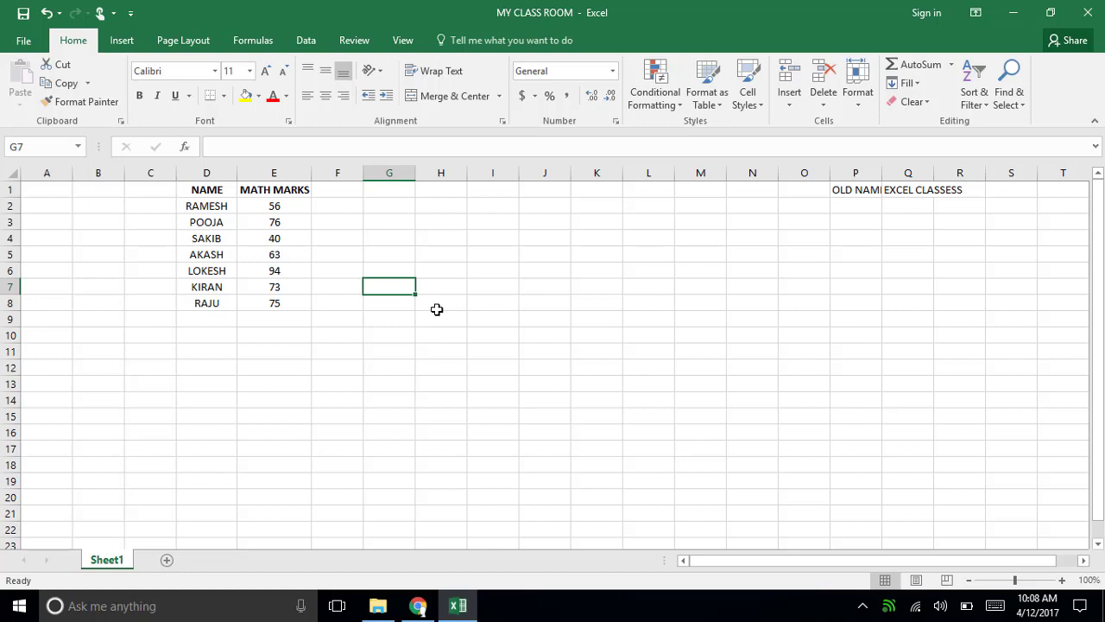
click(313, 298)
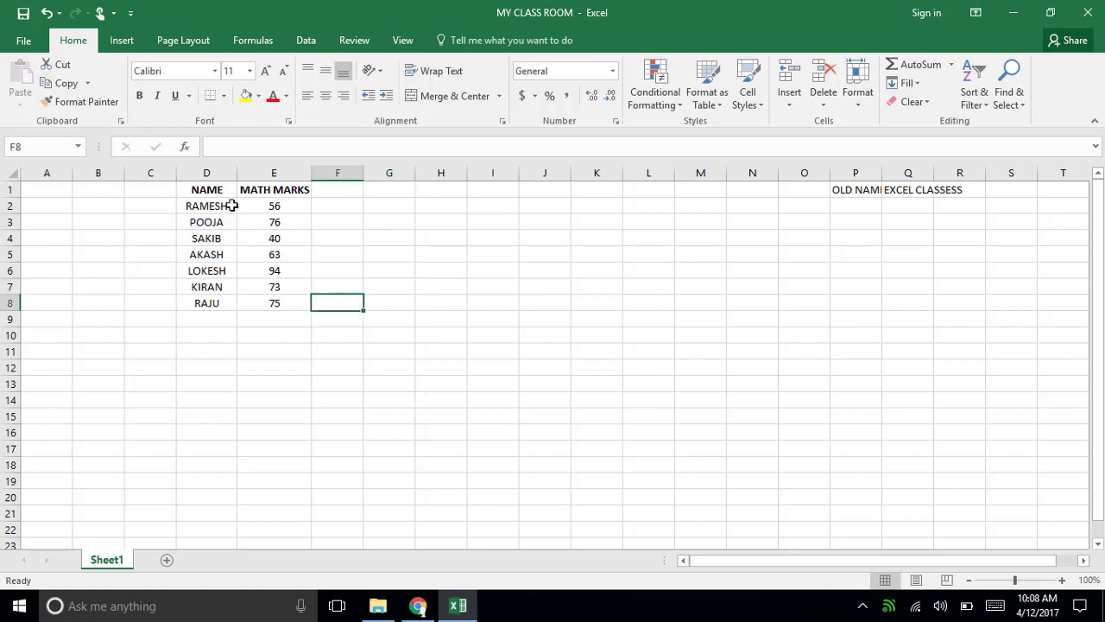
drag(216, 192, 269, 298)
drag(216, 190, 302, 306)
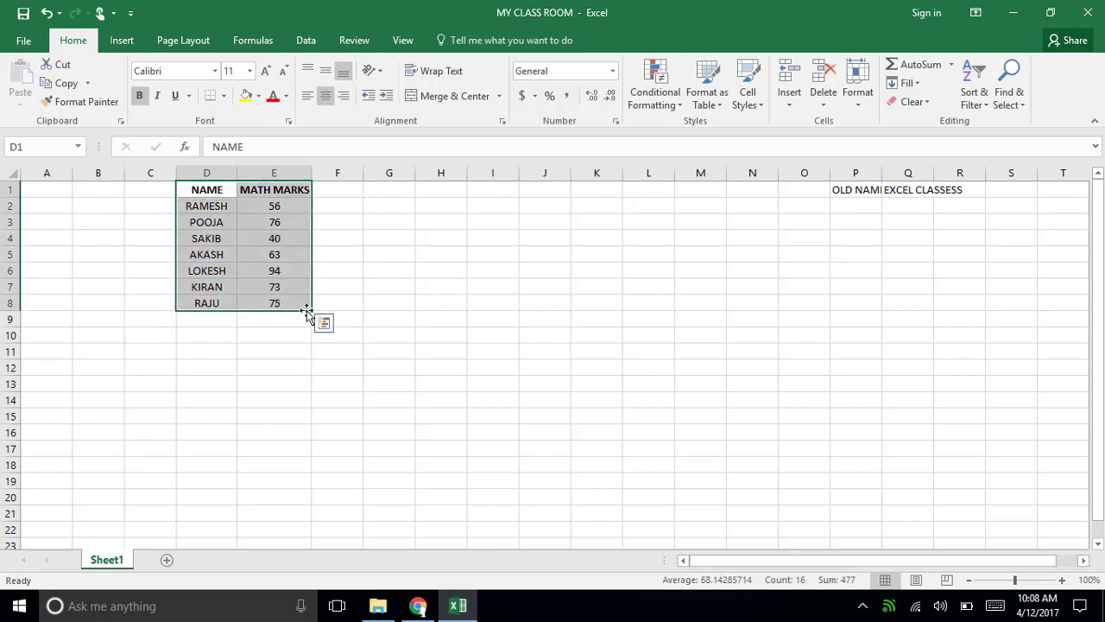
click(383, 274)
click(491, 289)
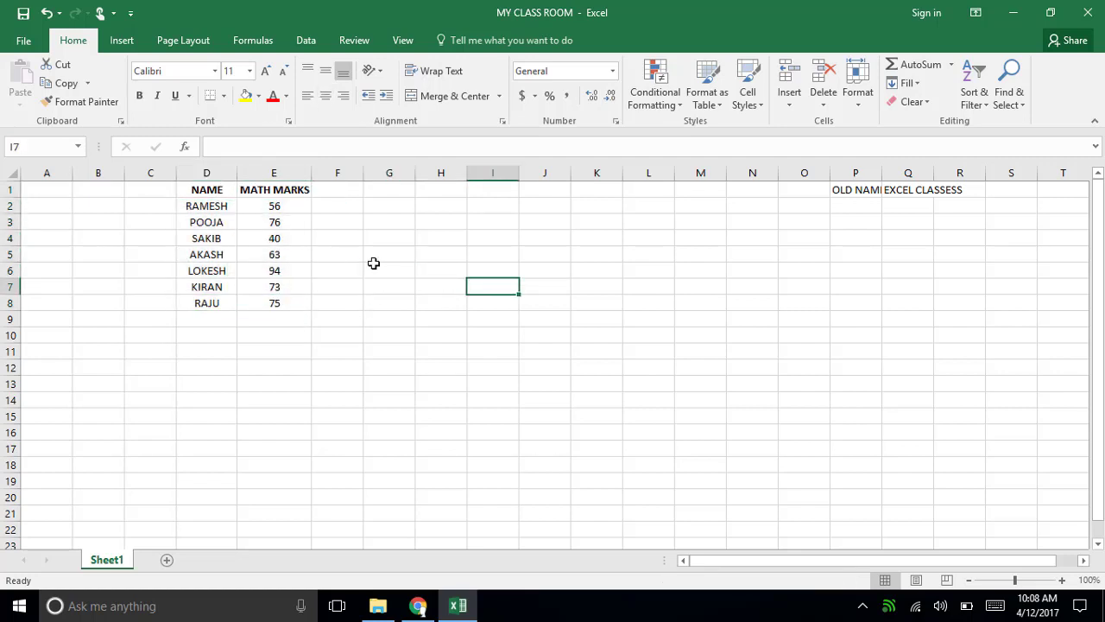
Step: Copy the student name in D3 to I4 and the one in D5 to I5
click(219, 222)
key(ctrl+c)
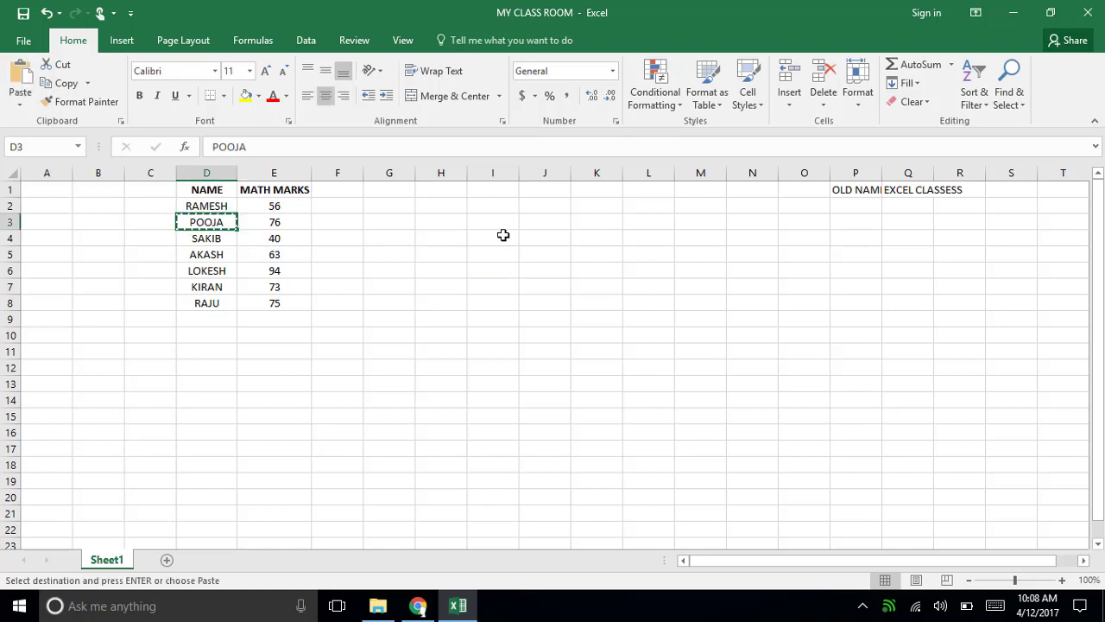
click(504, 236)
key(ctrl+v)
click(230, 259)
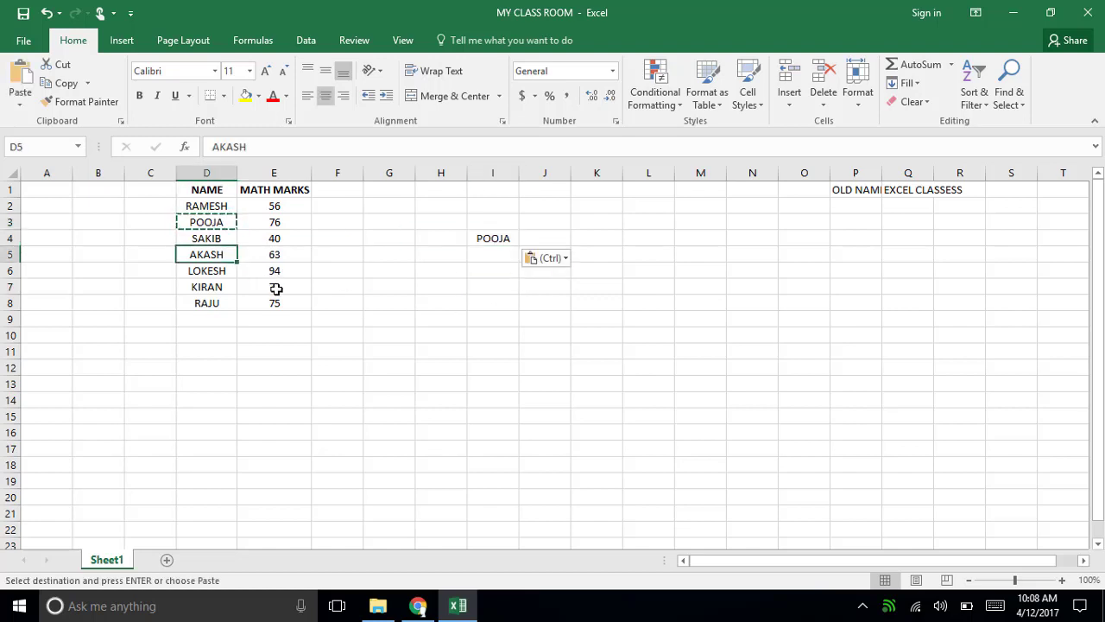
key(ctrl+c)
click(495, 257)
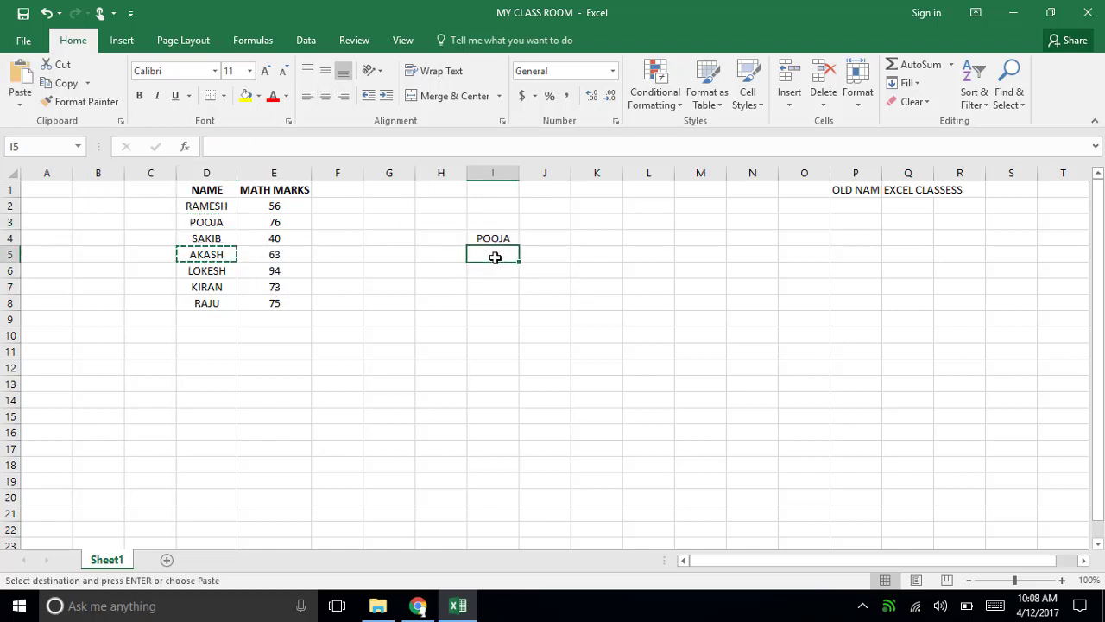
key(ctrl+v)
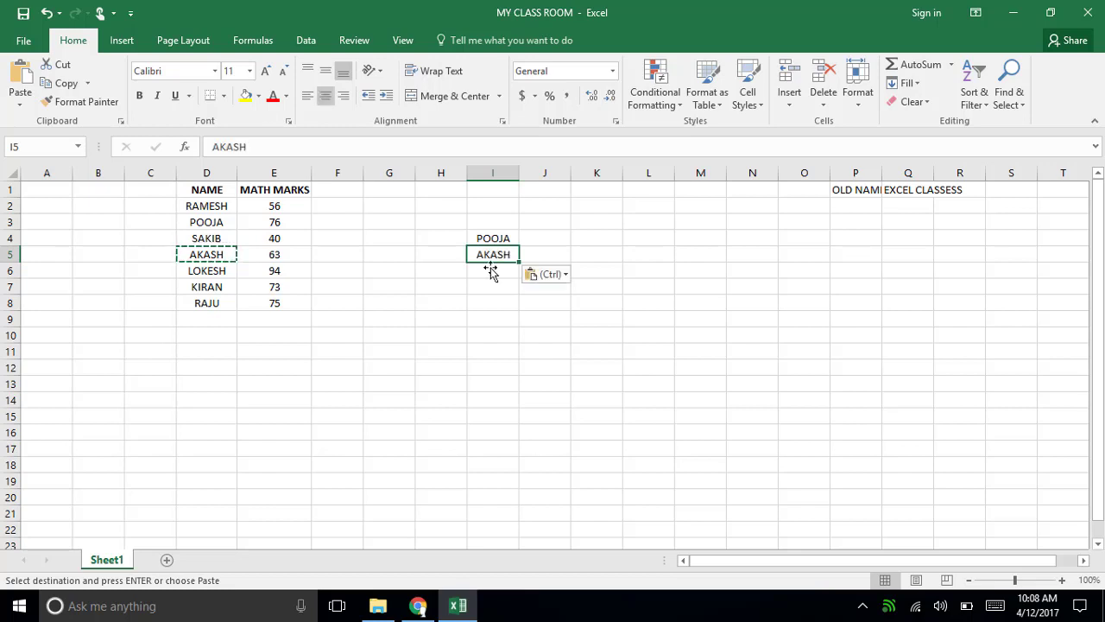
Step: Copy the student name in D8 to I6 and the one in D2 to I3
click(207, 302)
key(ctrl+c)
click(499, 272)
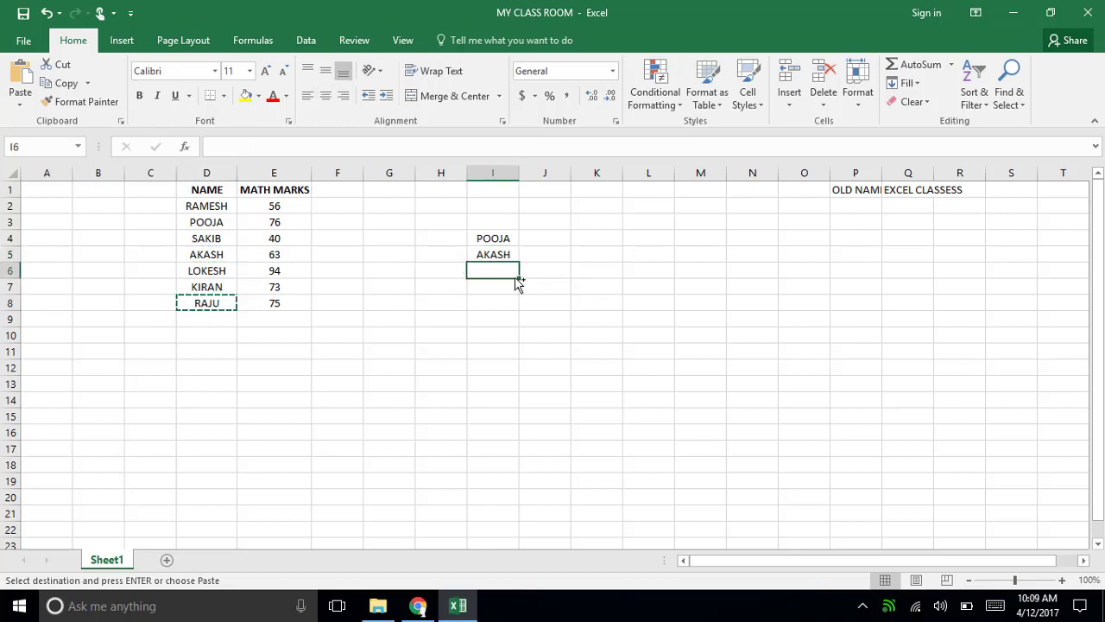
key(ctrl+v)
click(216, 207)
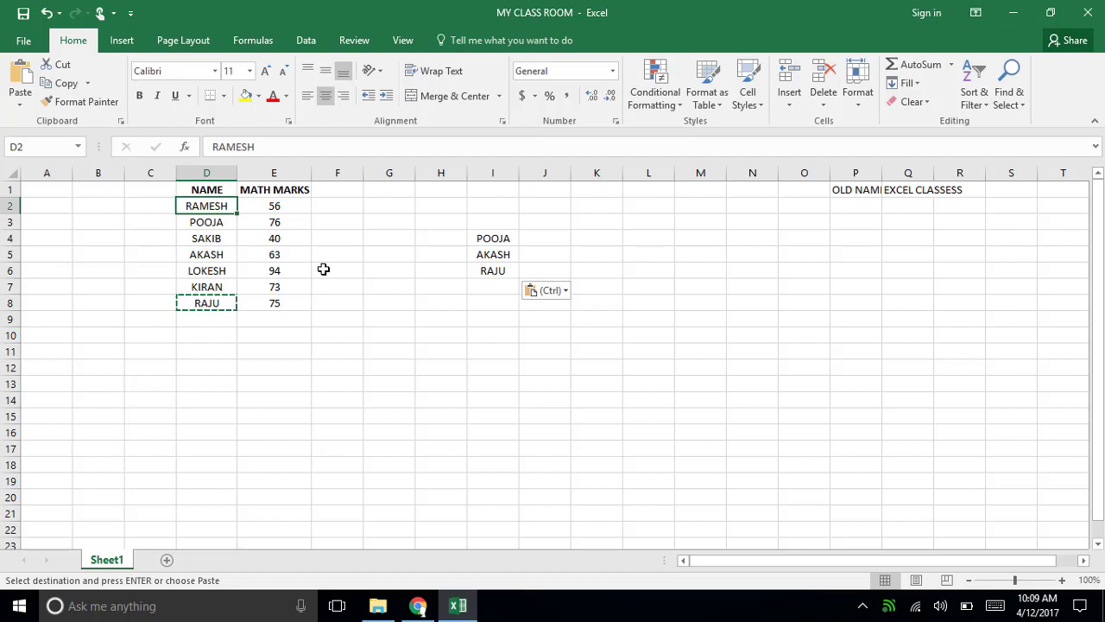
key(ctrl+c)
click(484, 226)
key(ctrl+v)
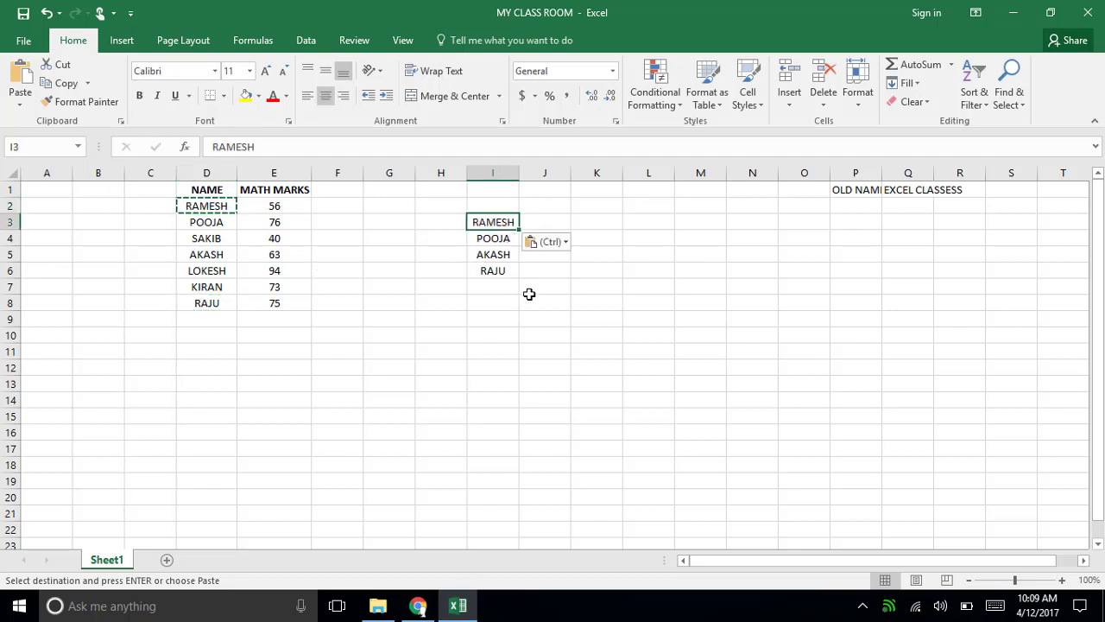
click(527, 290)
Step: Enter the headings NAME in I2 and MATH in J2 above the copied names
click(505, 202)
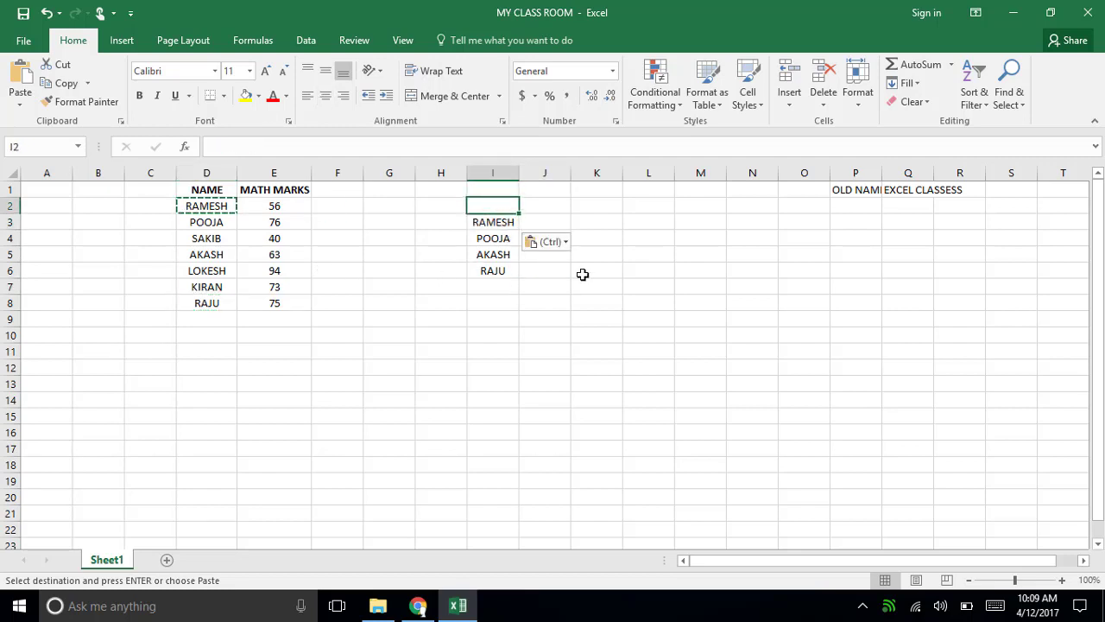
text(NAME)
key(Return)
key(Up)
key(Right)
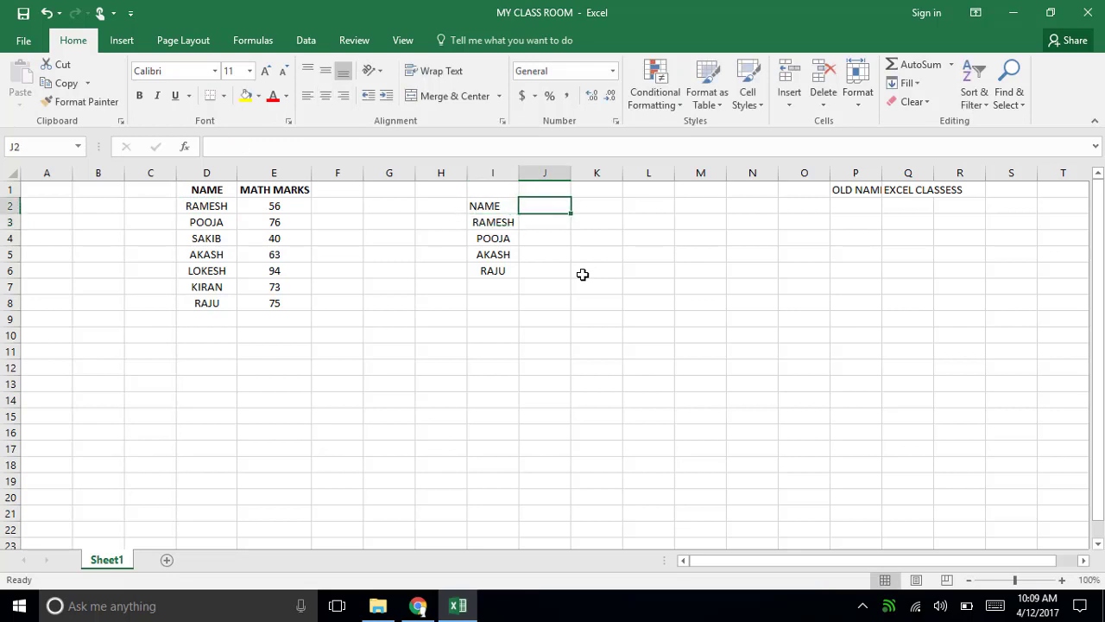
text(MAT)
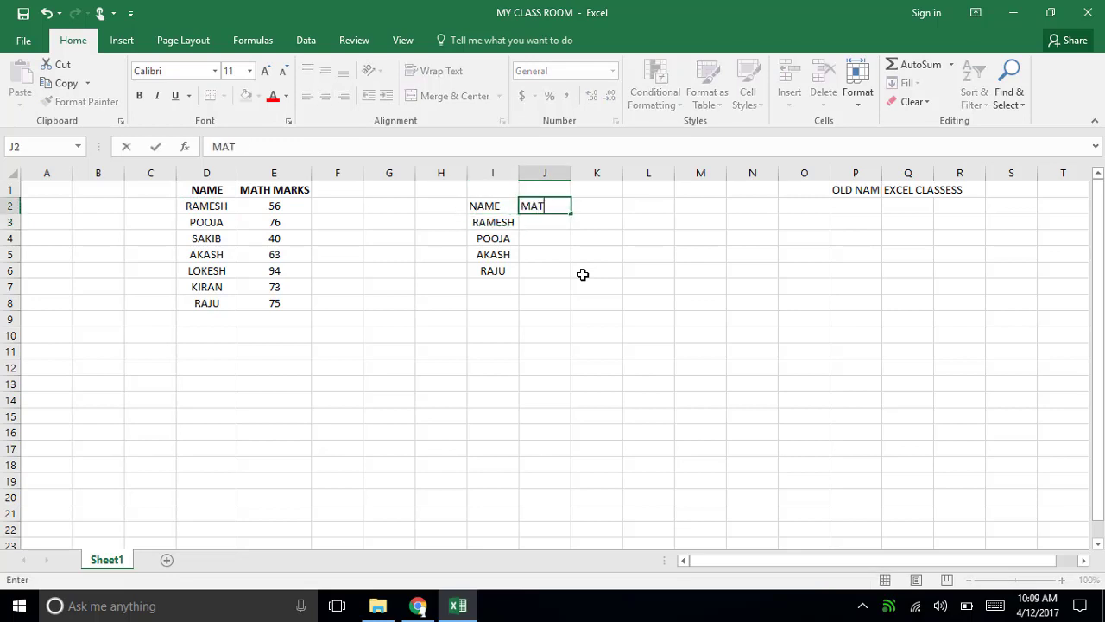
text(H)
key(Return)
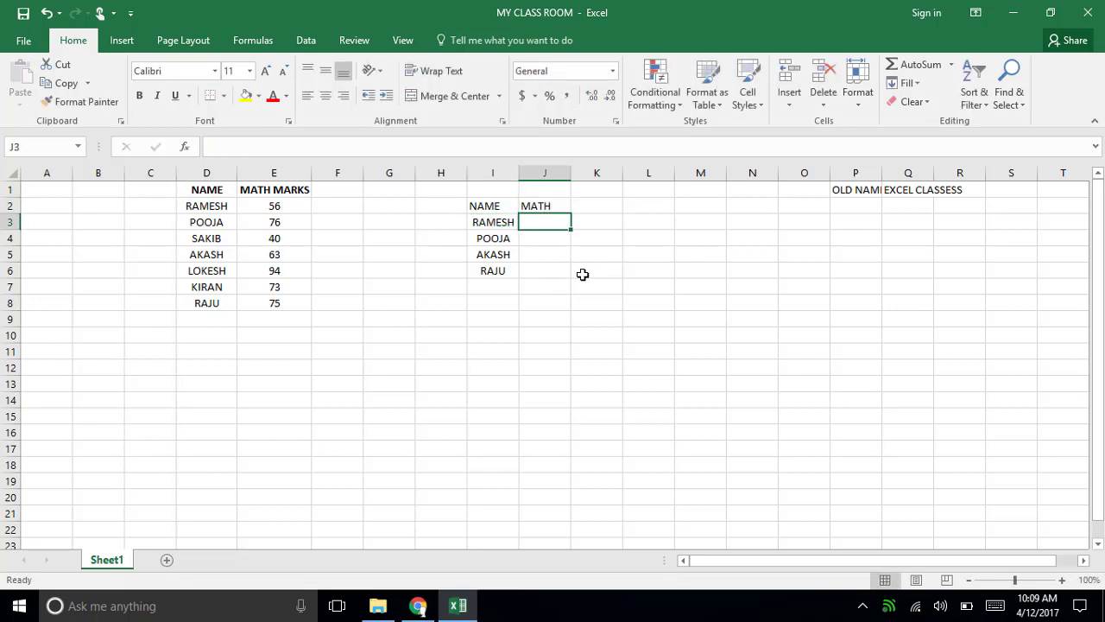
key(Up)
key(BackSpace)
key(Escape)
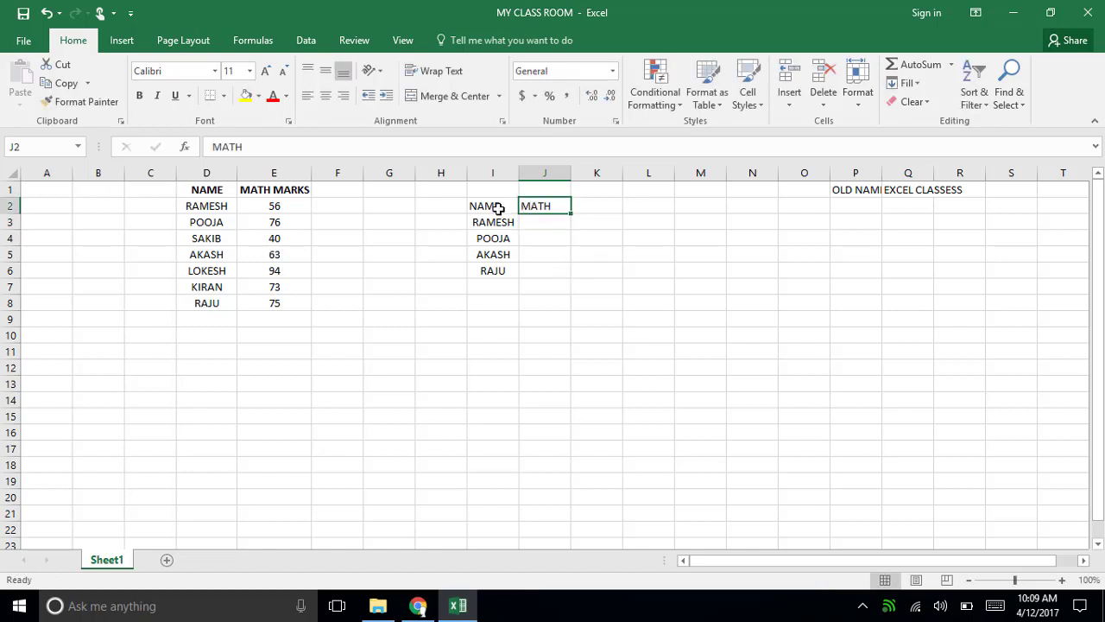
Step: Center the NAME and MATH headings in I2:J2
drag(499, 208, 530, 209)
click(325, 95)
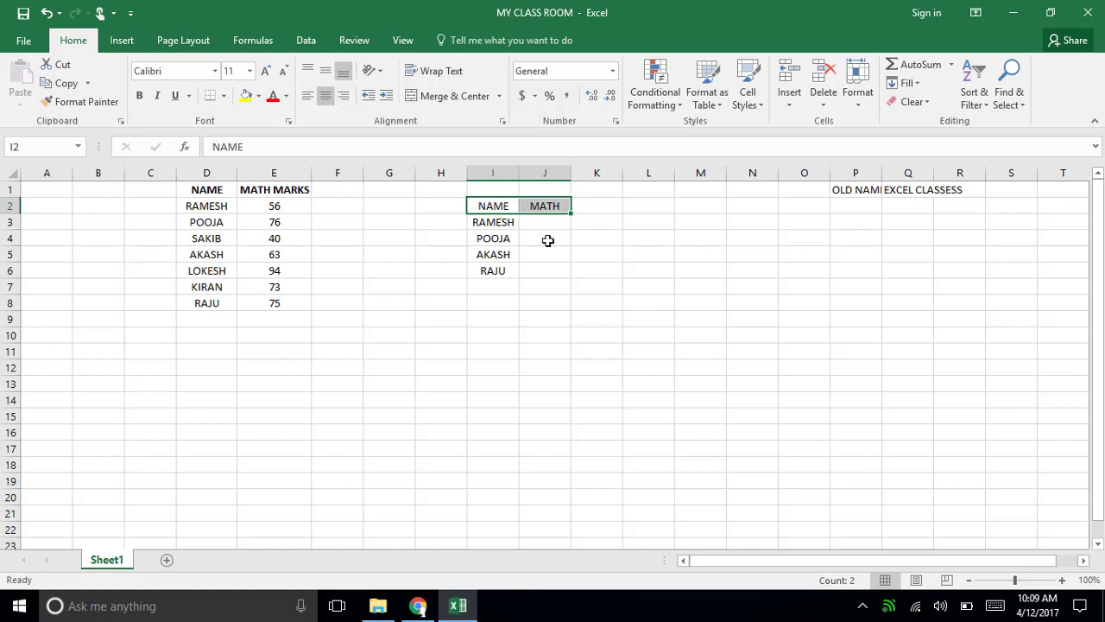
click(551, 306)
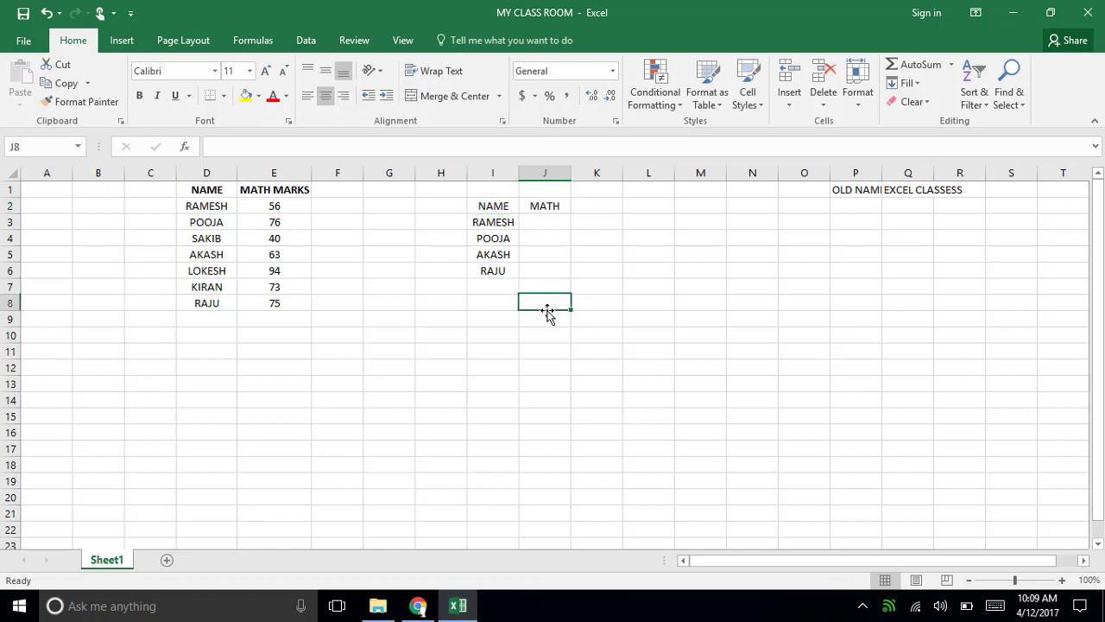
drag(197, 189, 217, 300)
click(329, 258)
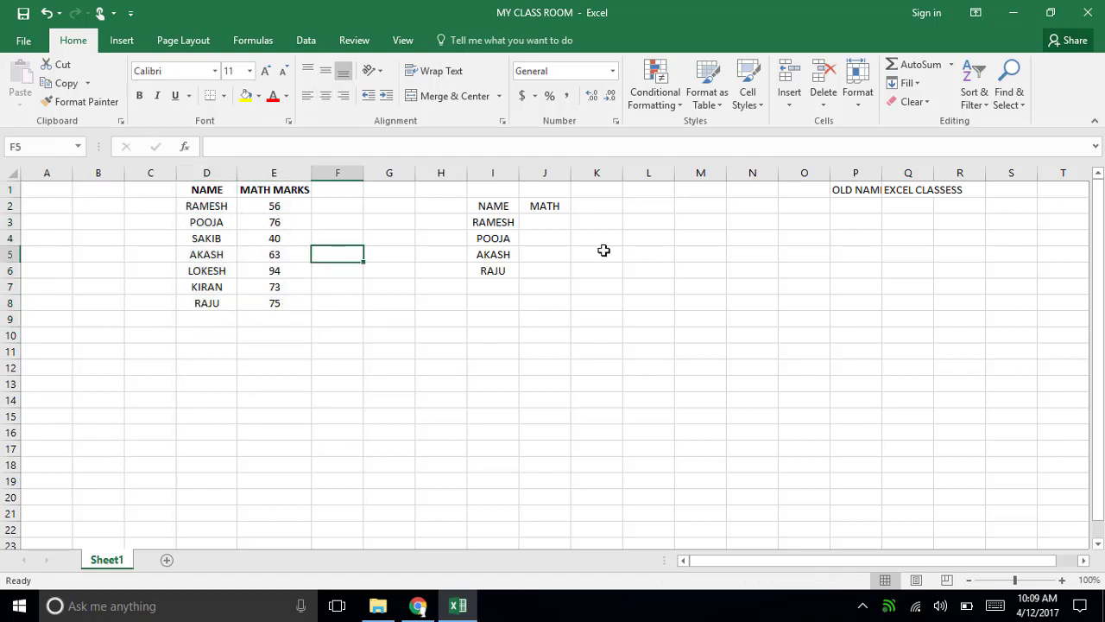
drag(511, 221, 507, 270)
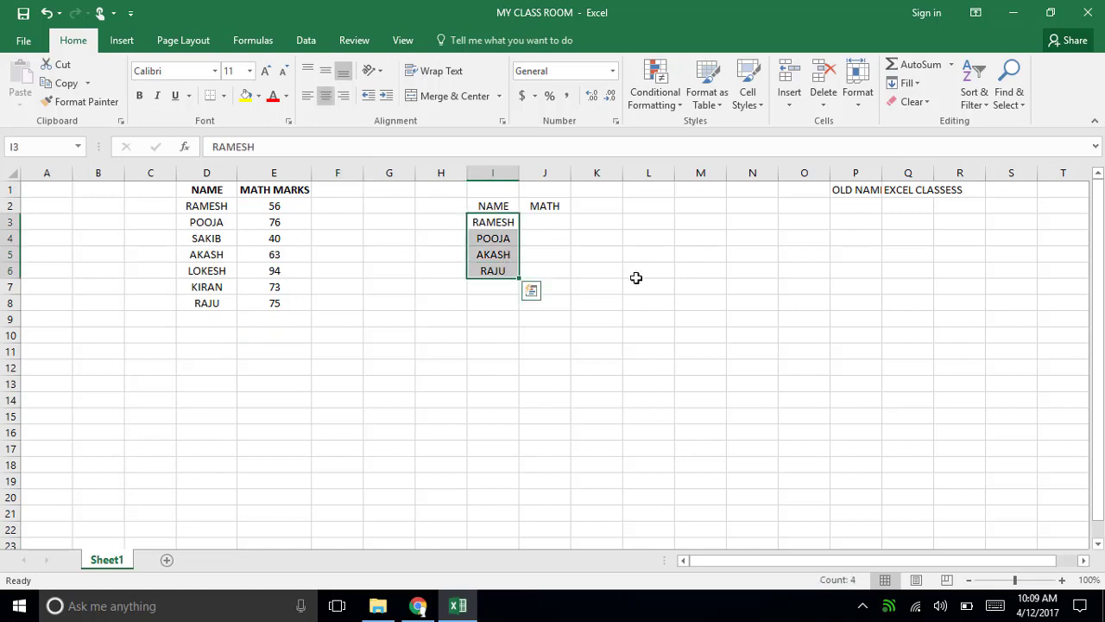
Step: Make the NAME and MATH headings in I2:J2 bold
drag(496, 207, 533, 210)
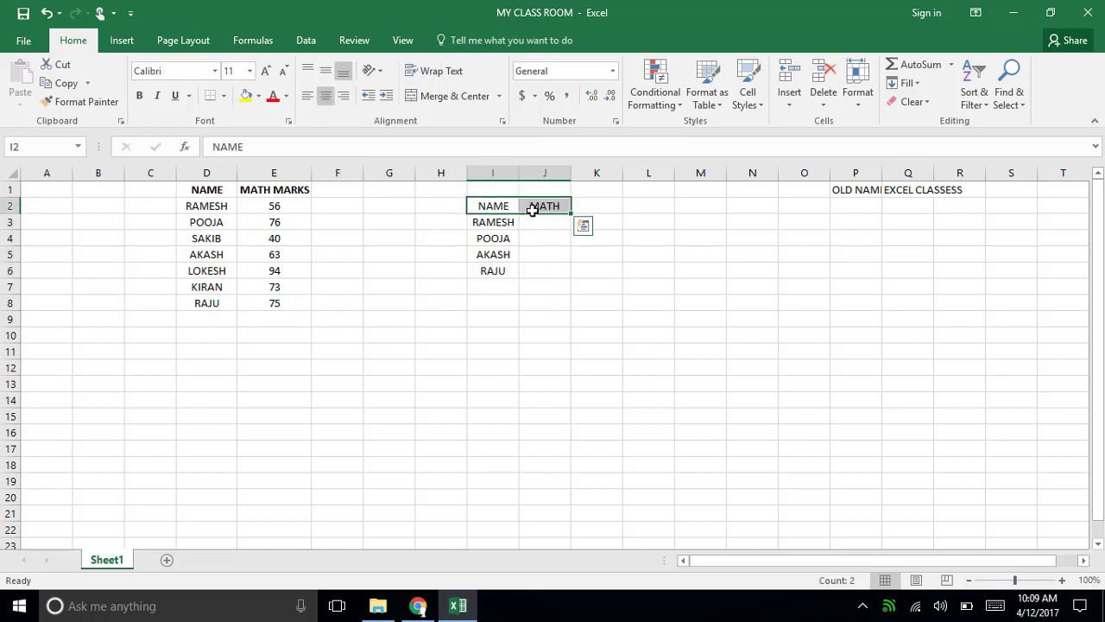
key(ctrl+b)
click(542, 252)
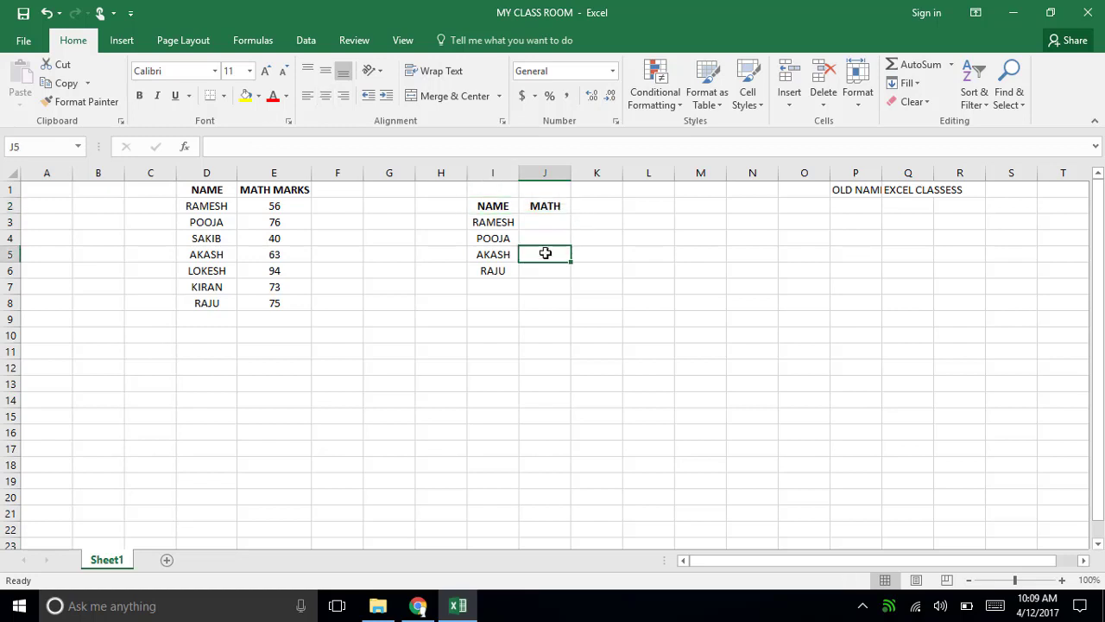
click(545, 222)
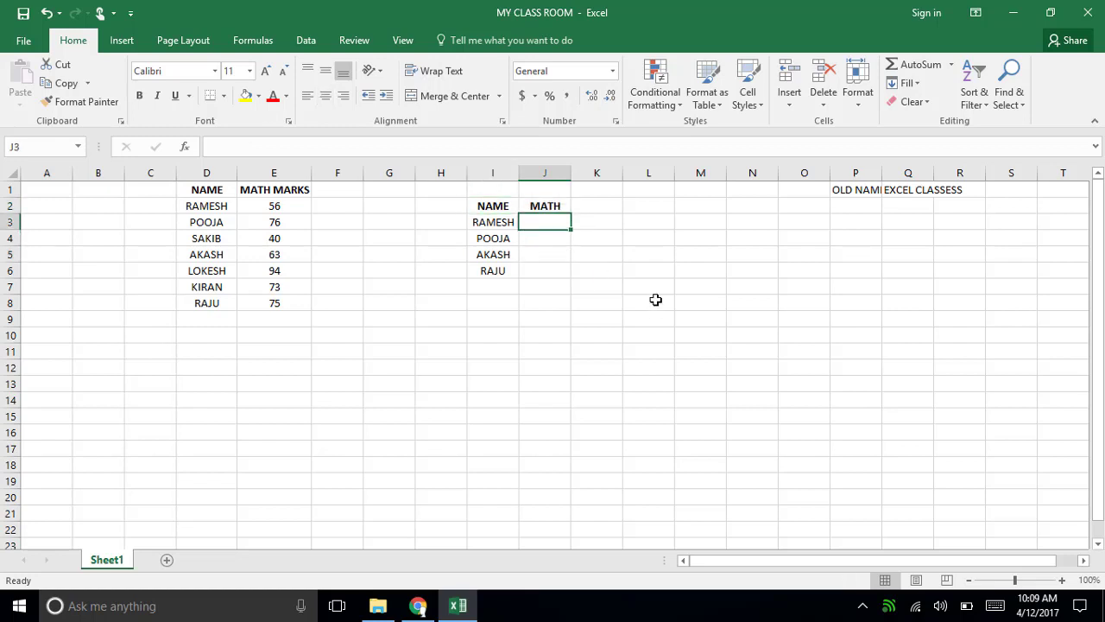
text(=)
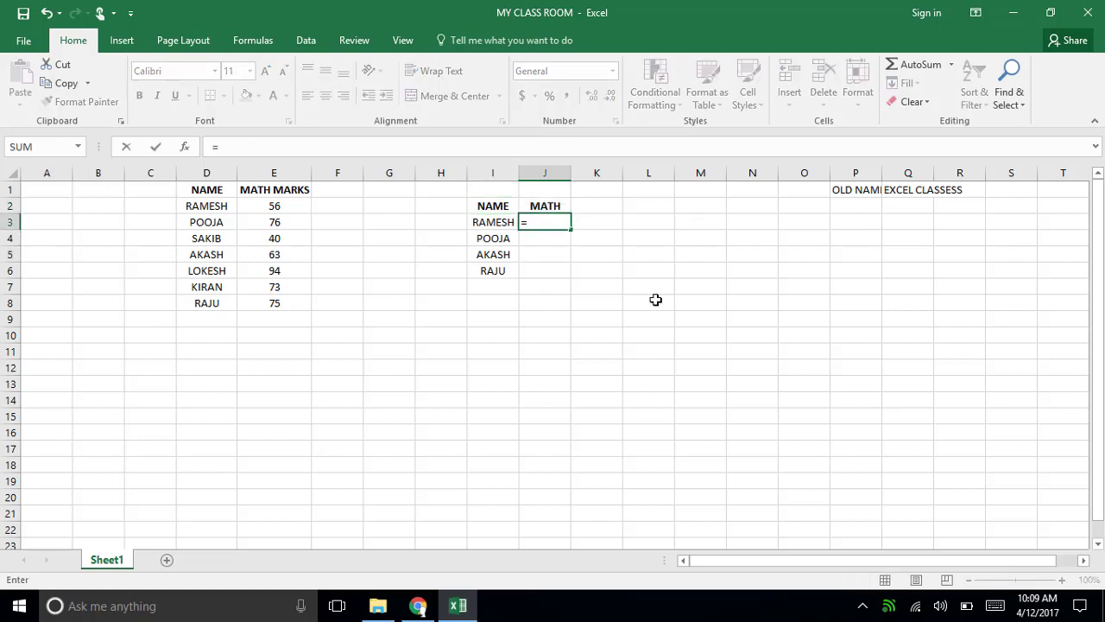
text(V)
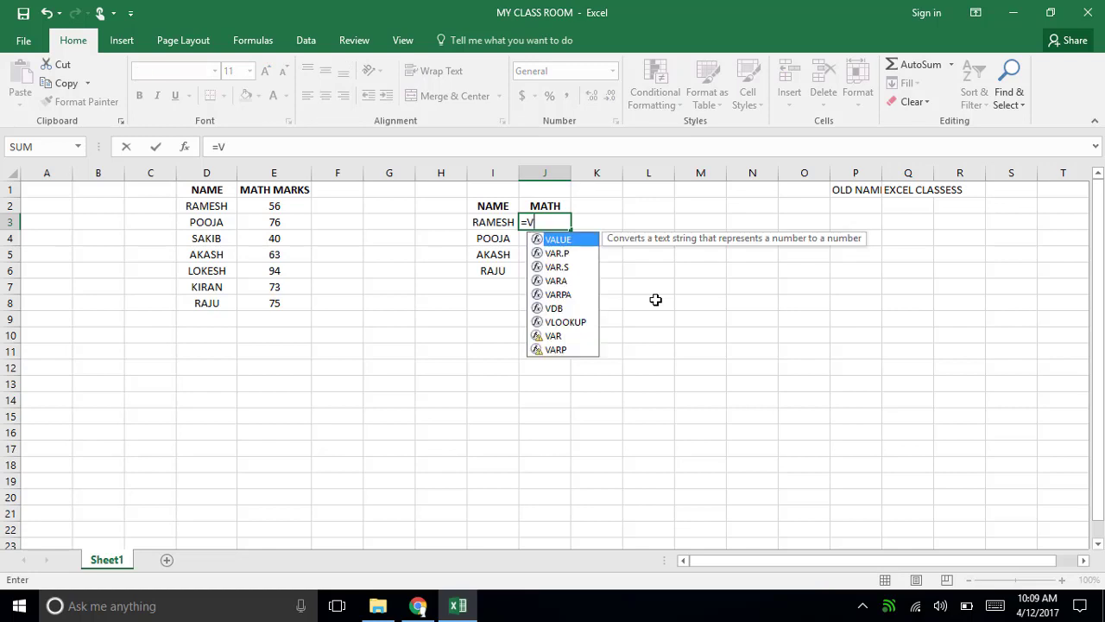
text(L)
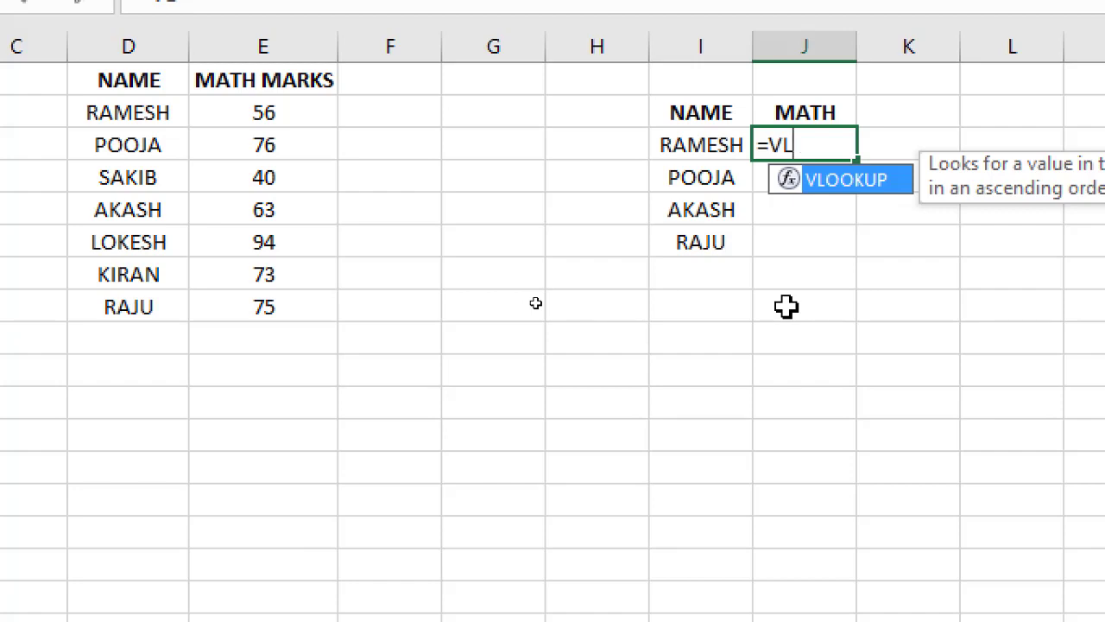
key(Escape)
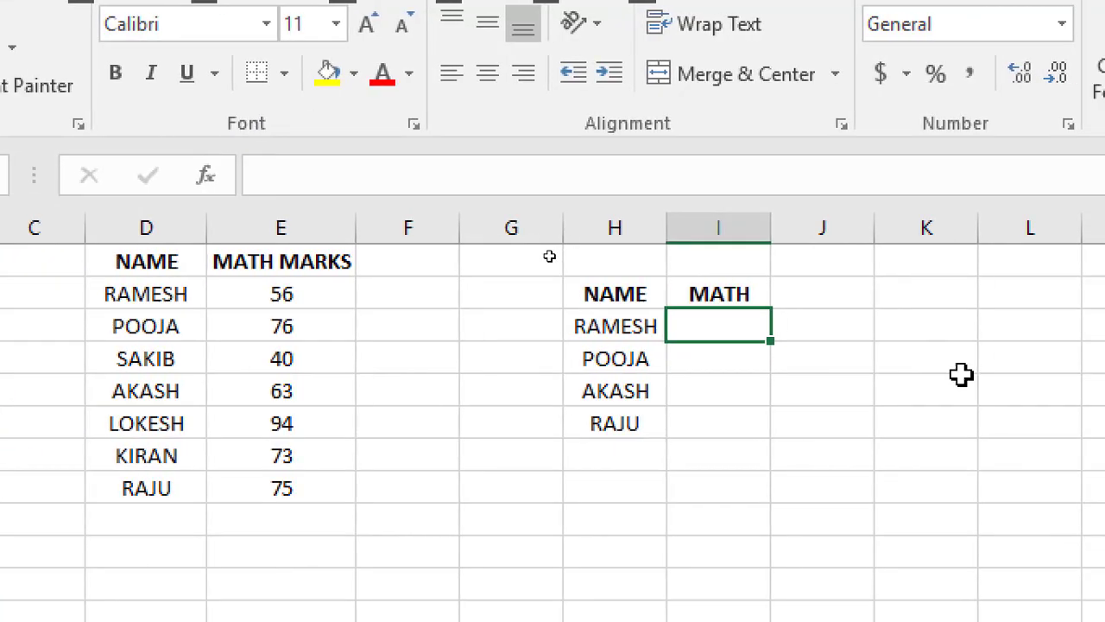
Step: Start a VLOOKUP formula in I3 with H3 as the lookup value and D1:E8 as the table array
text(=v)
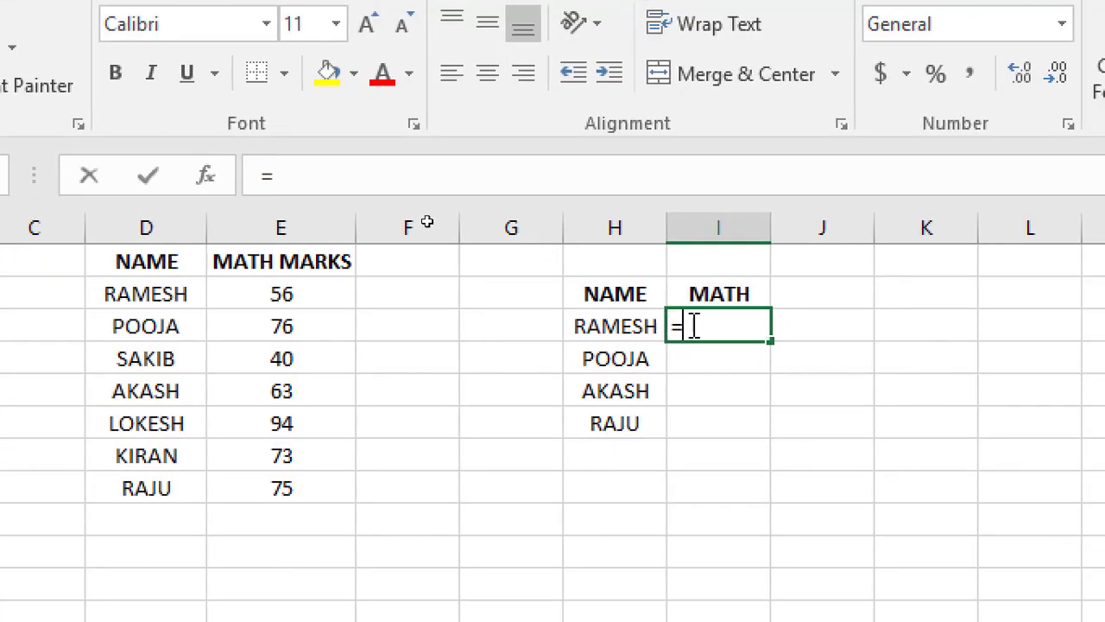
text(l)
key(Tab)
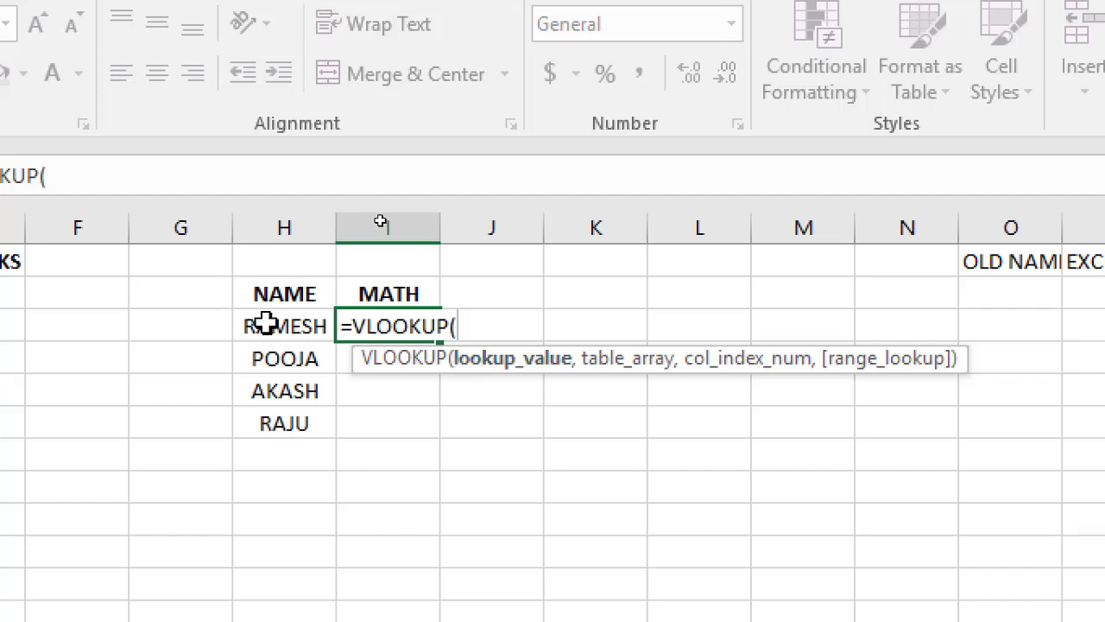
click(265, 322)
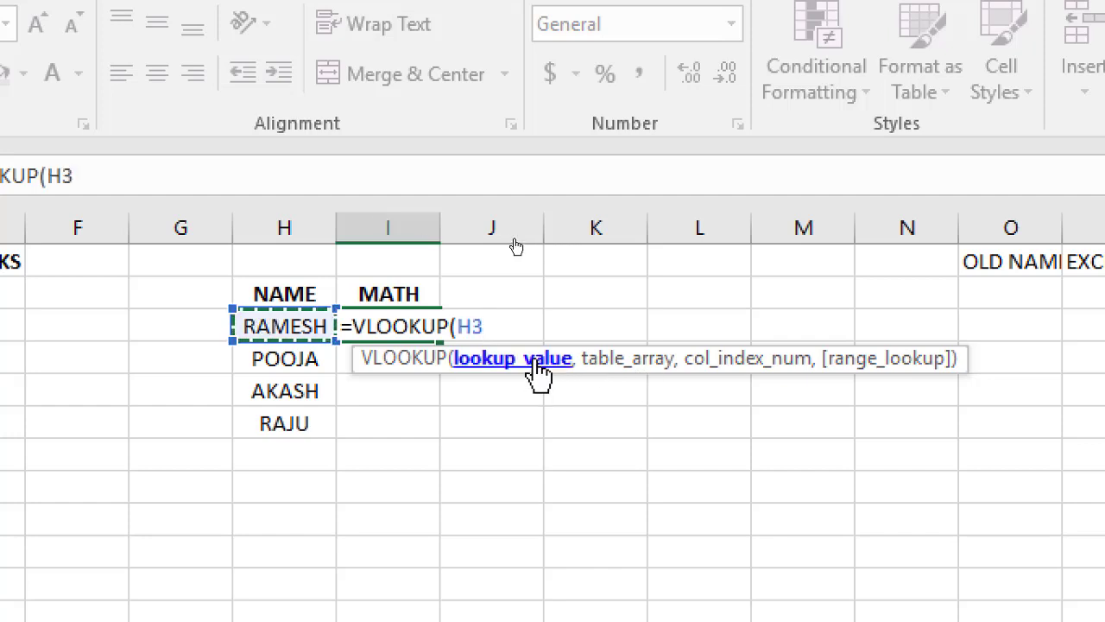
text(,)
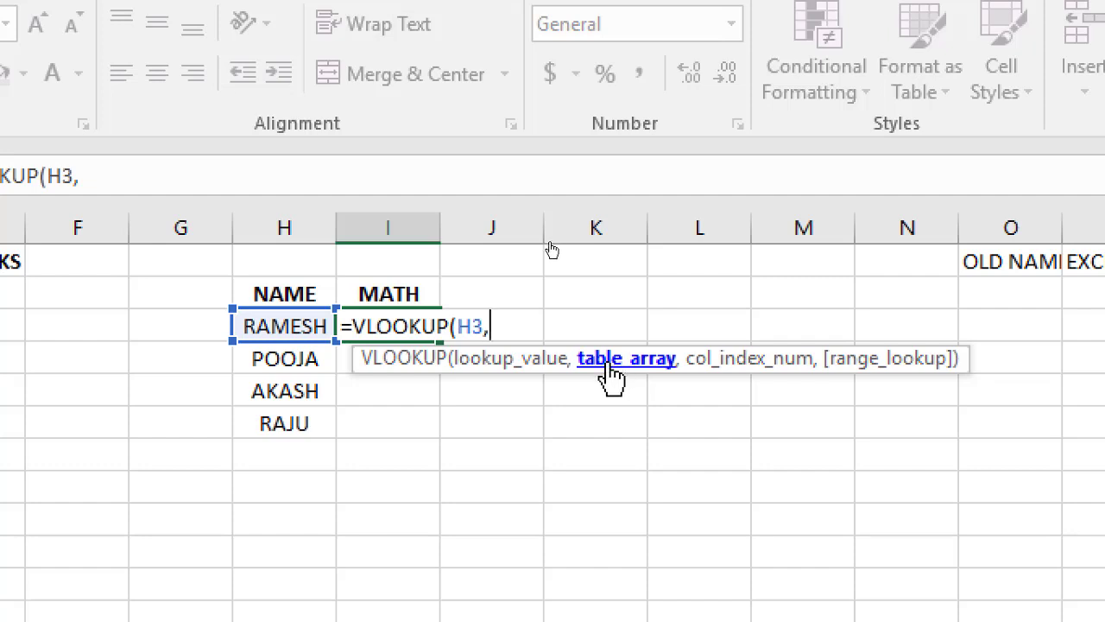
drag(138, 263, 345, 493)
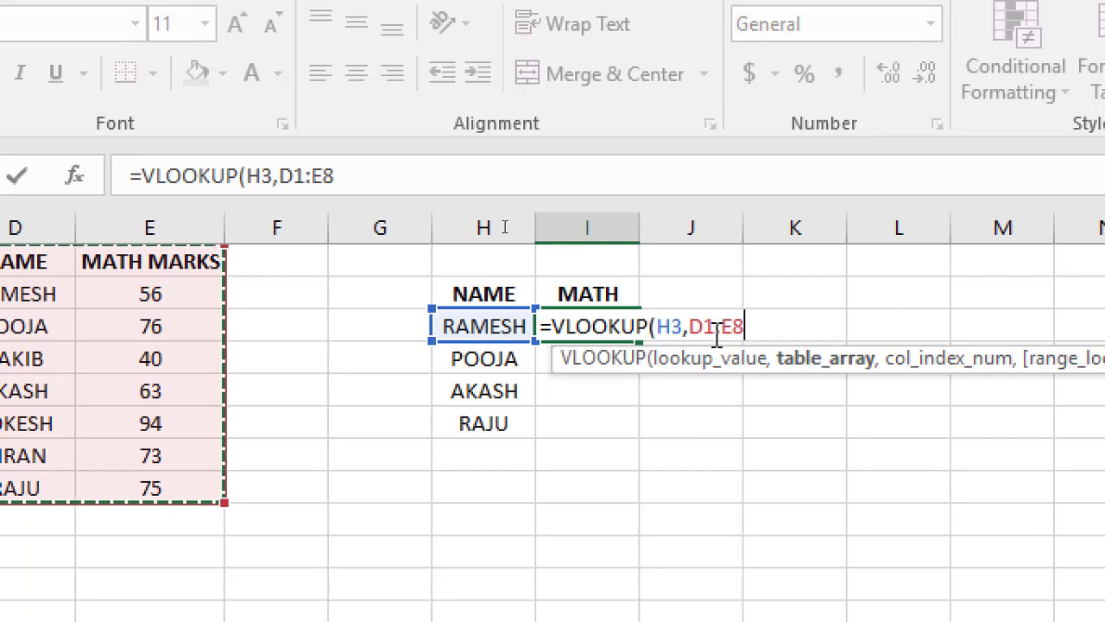
Step: Make the table array in the I3 formula absolute as $D$1:$E$8
mouse_move(683, 329)
mouse_down()
mouse_move(740, 333)
mouse_move(693, 333)
mouse_up()
click(743, 332)
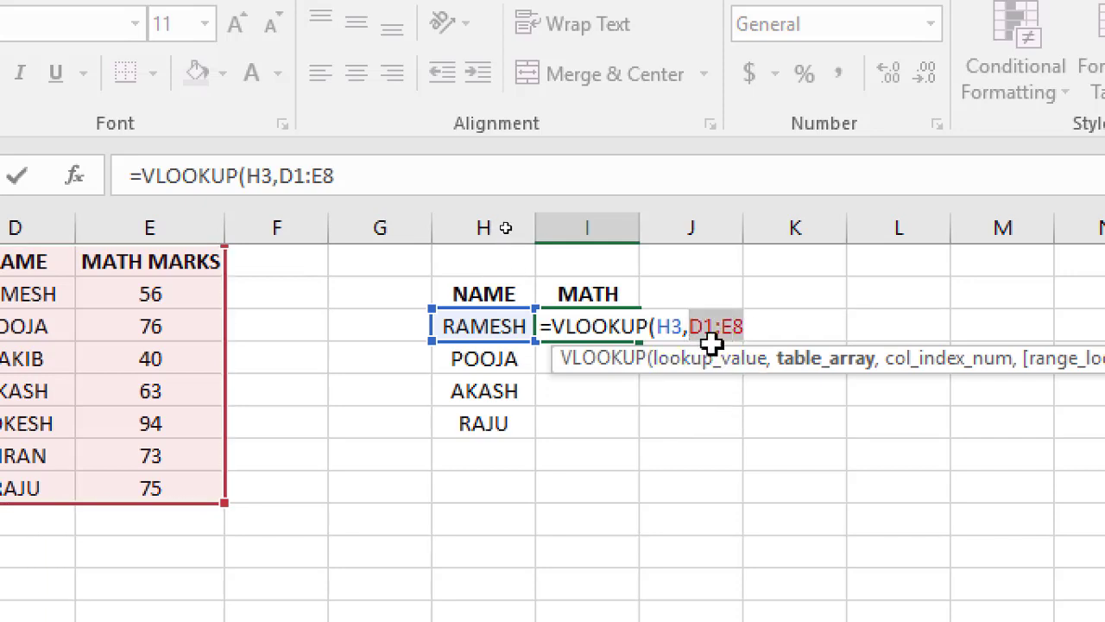
key(F4)
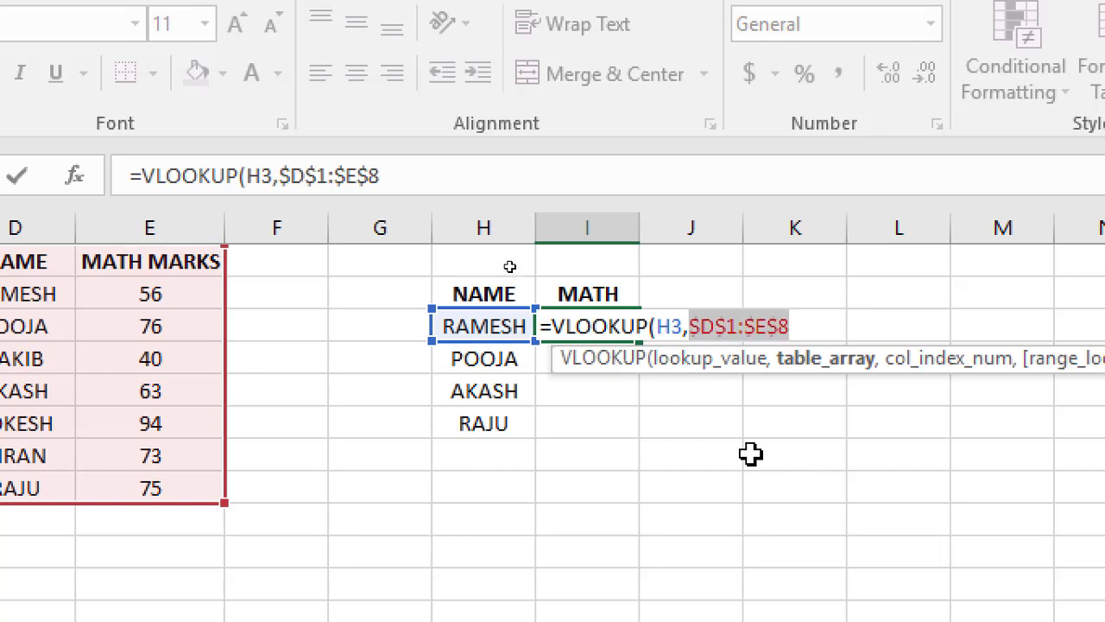
click(800, 327)
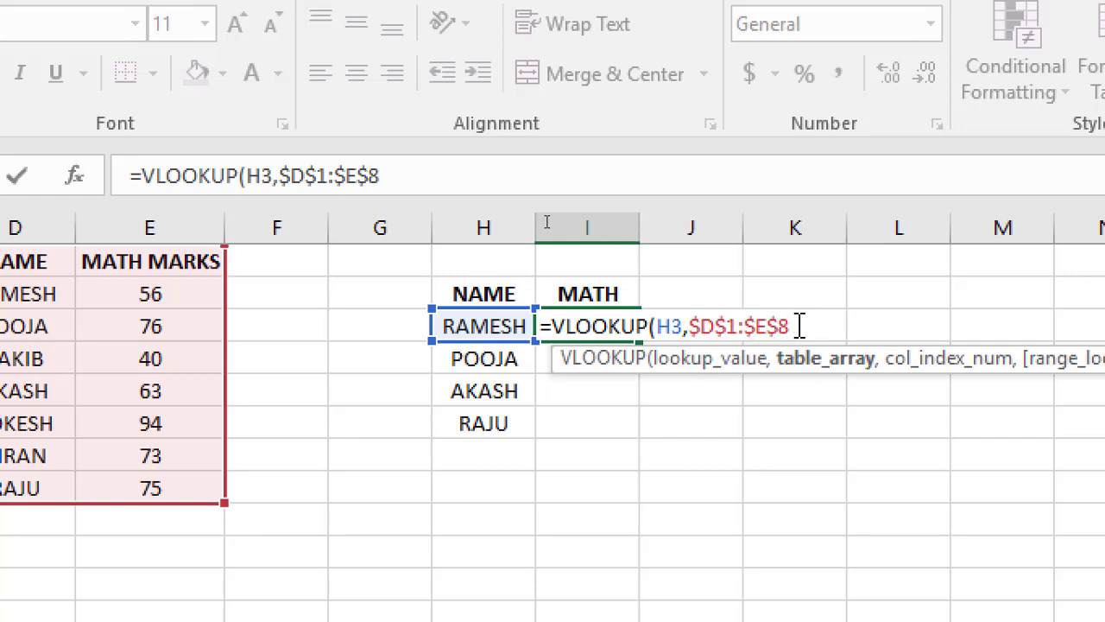
Step: Complete the I3 VLOOKUP with column index 2 and range lookup 0 for an exact match
text(,2)
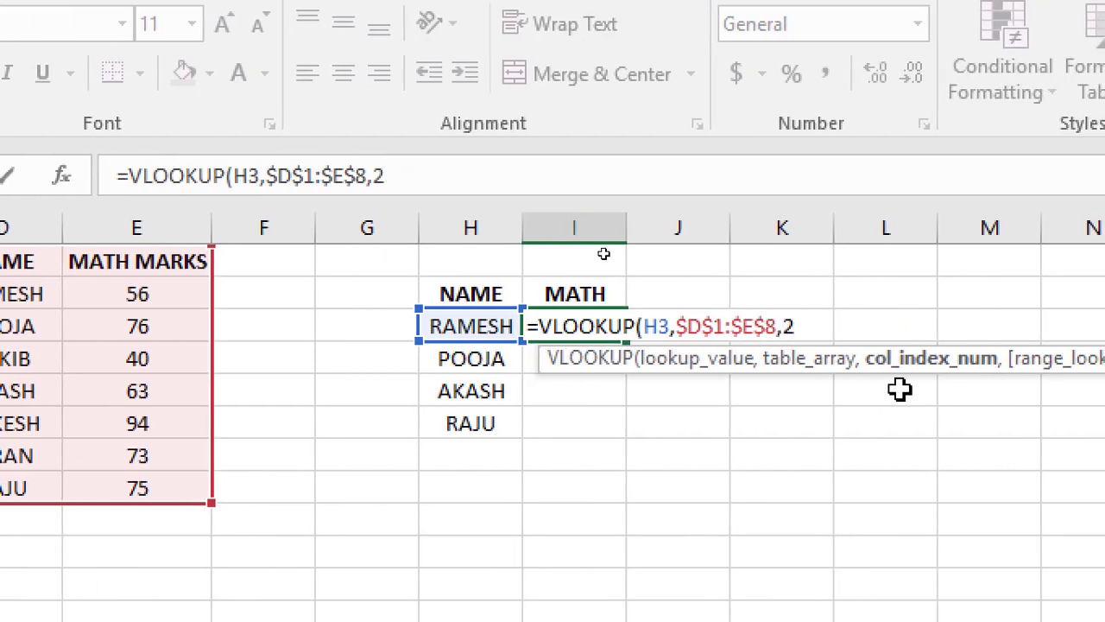
text(,)
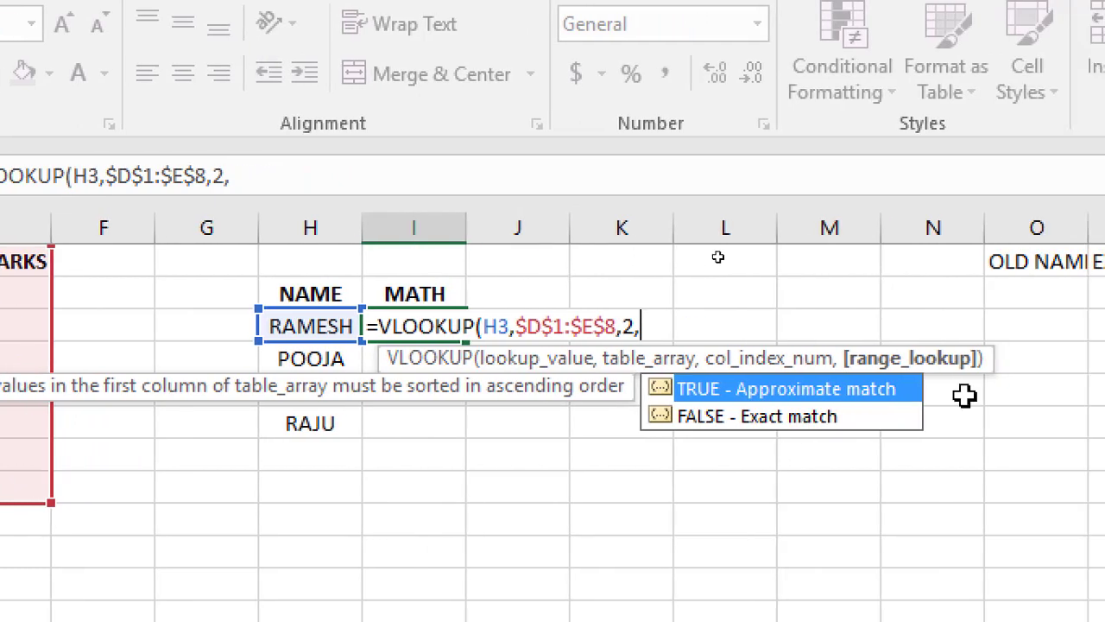
text(0)
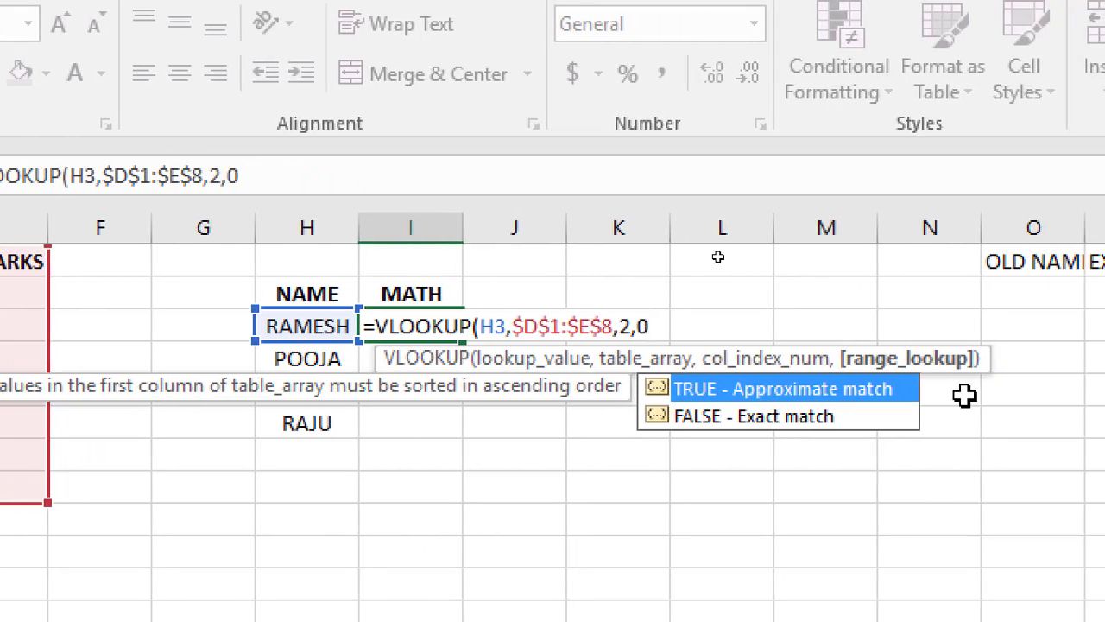
text())
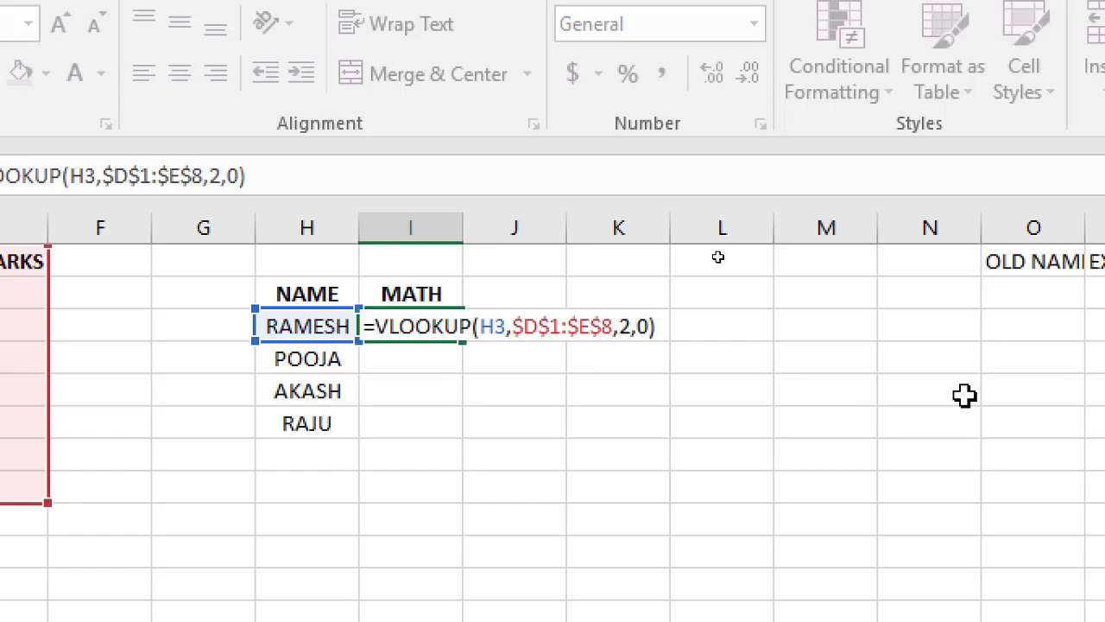
key(Return)
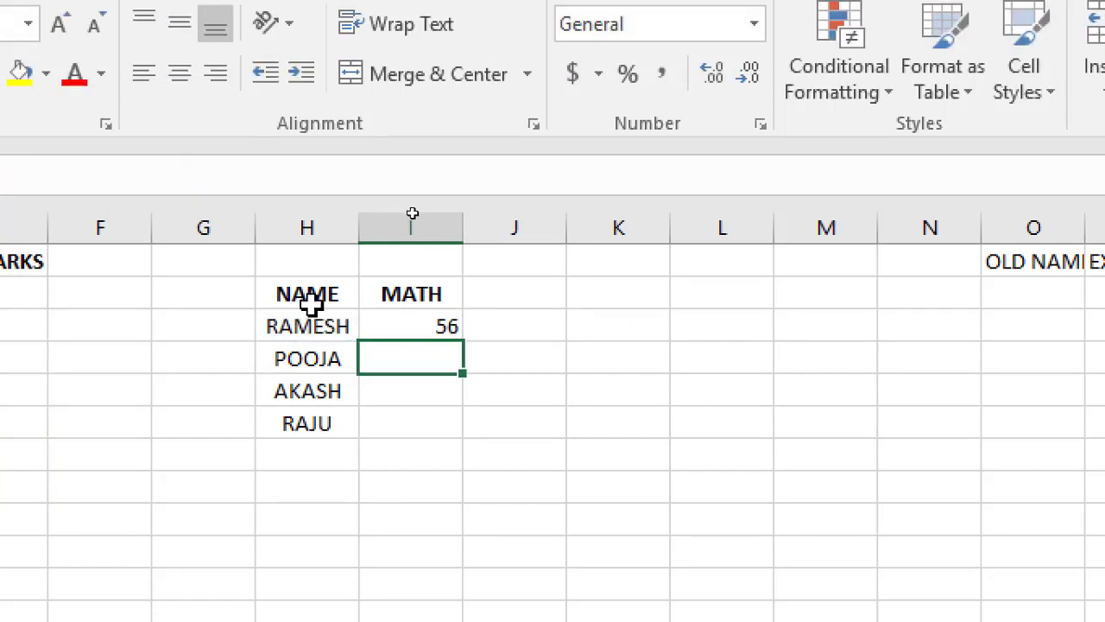
Step: Copy the VLOOKUP formula from I3 to I4:I6
click(399, 320)
key(ctrl+c)
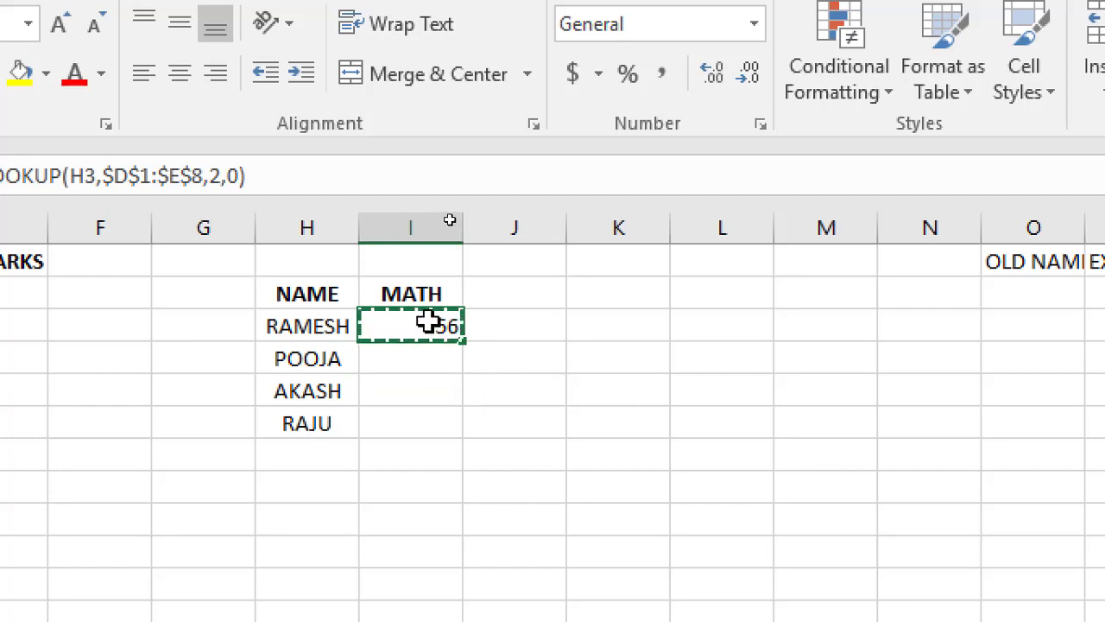
drag(428, 358, 417, 426)
key(ctrl+v)
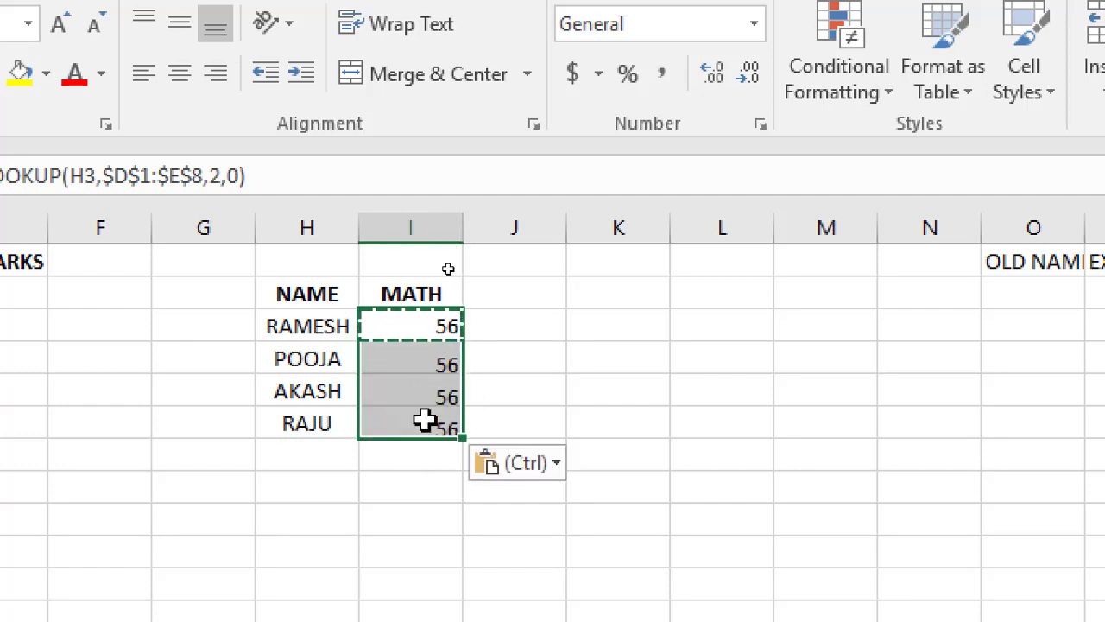
click(590, 368)
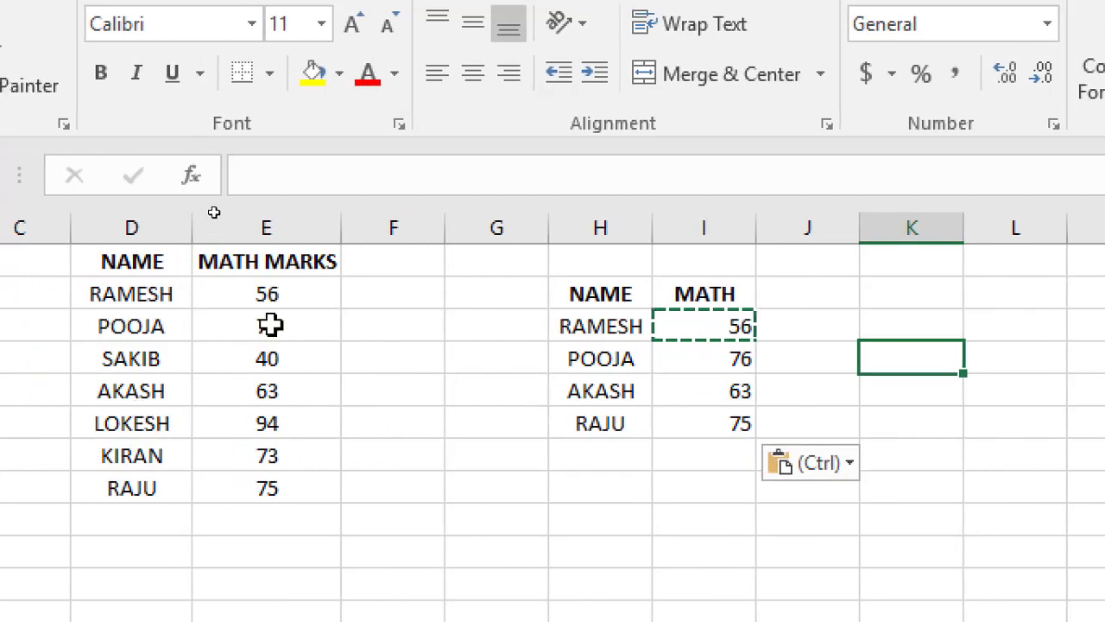
Step: Examine the VLOOKUP formulas in I4 and I3 and the cells their arguments refer to
click(746, 367)
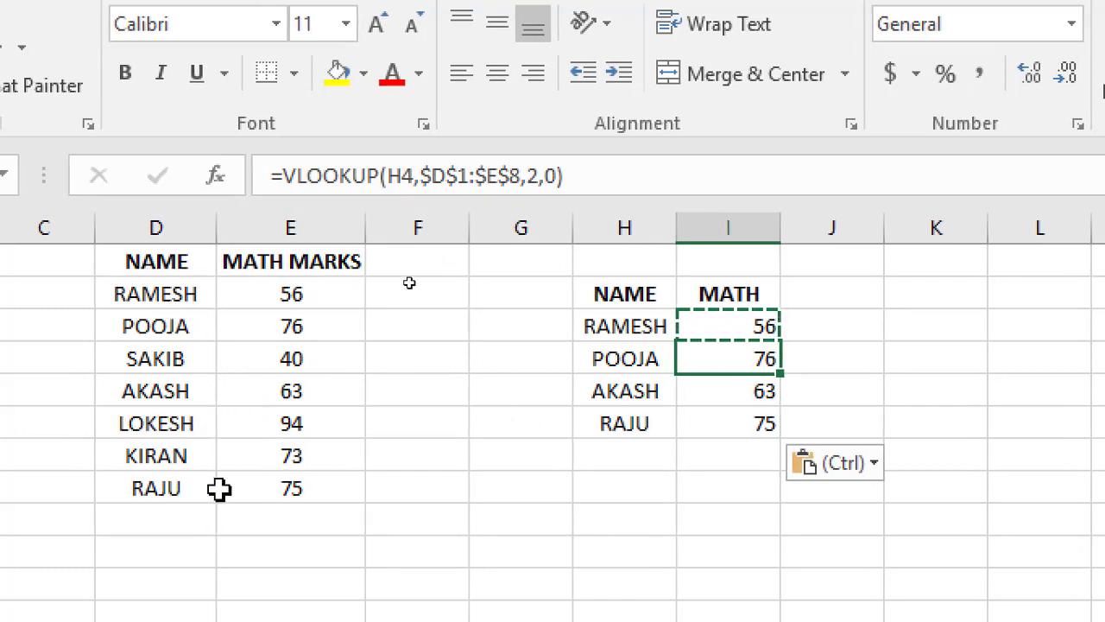
key(Escape)
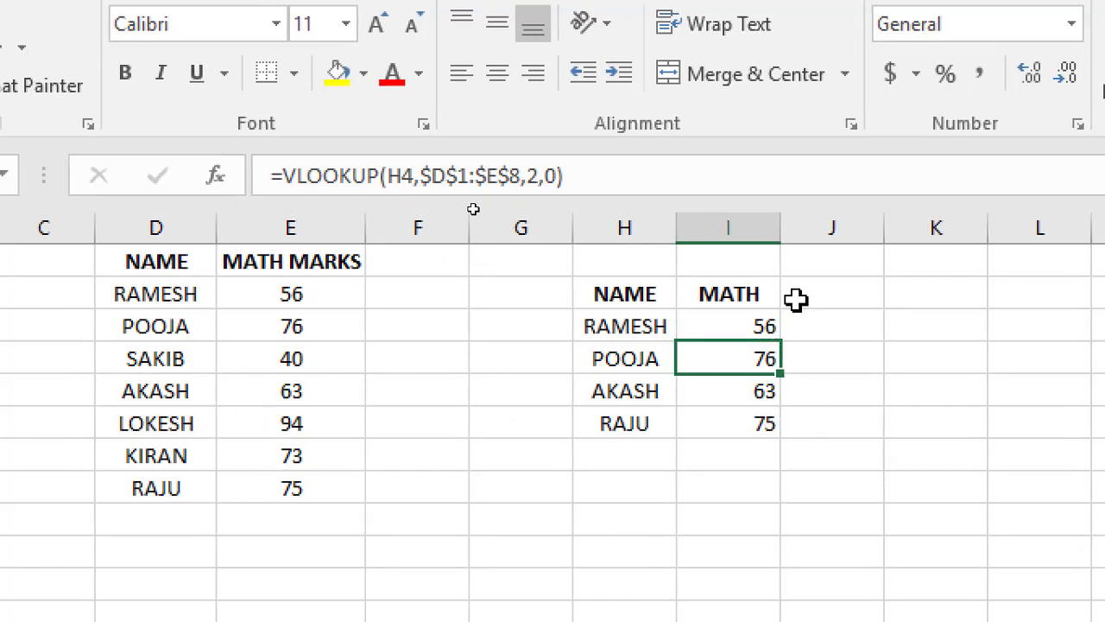
click(724, 326)
key(F2)
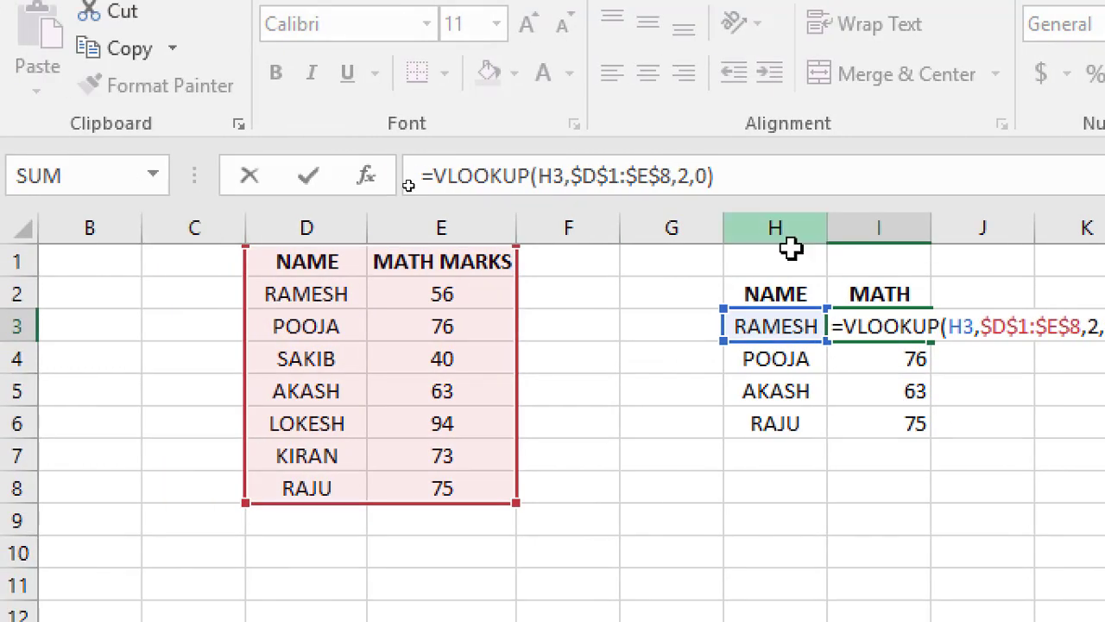
key(Escape)
key(F2)
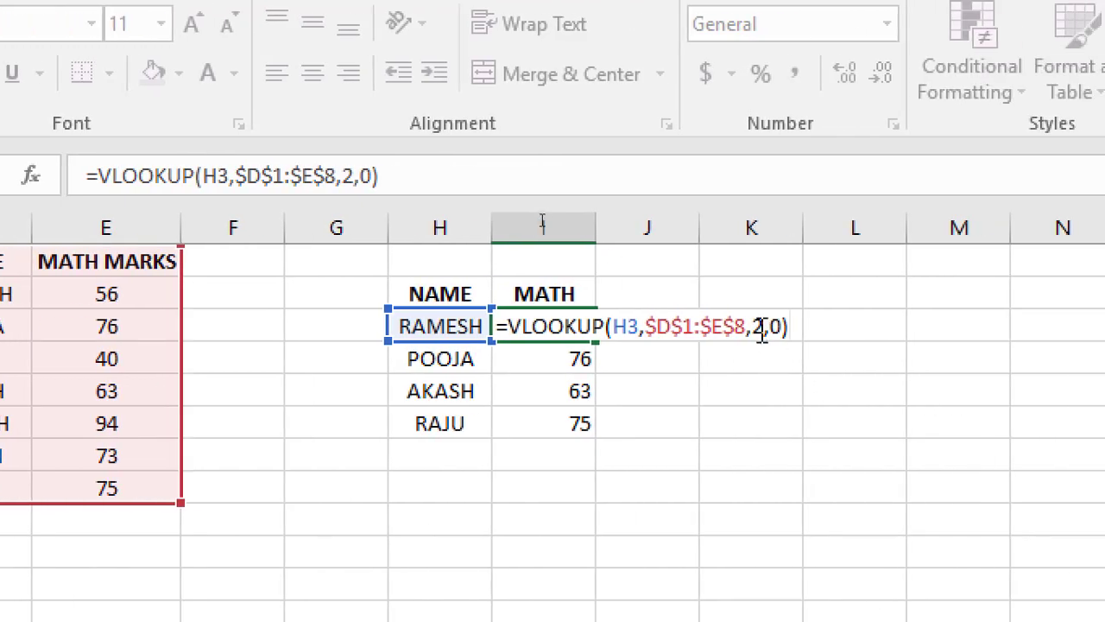
key(ctrl+Return)
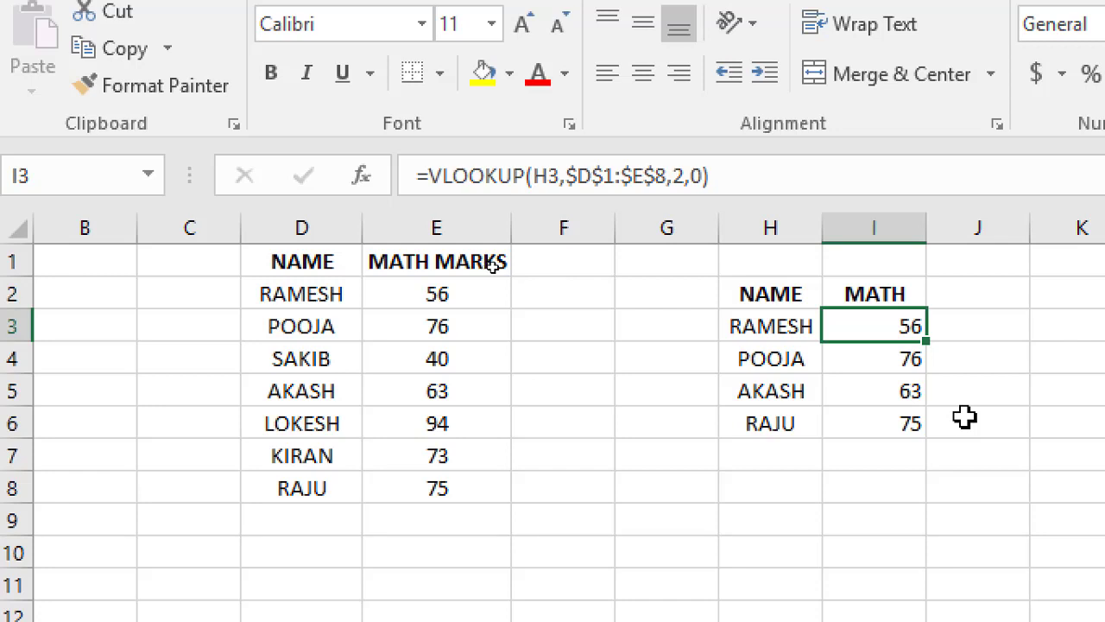
Step: Clear the VLOOKUP formulas from I3:I6
drag(927, 341, 912, 440)
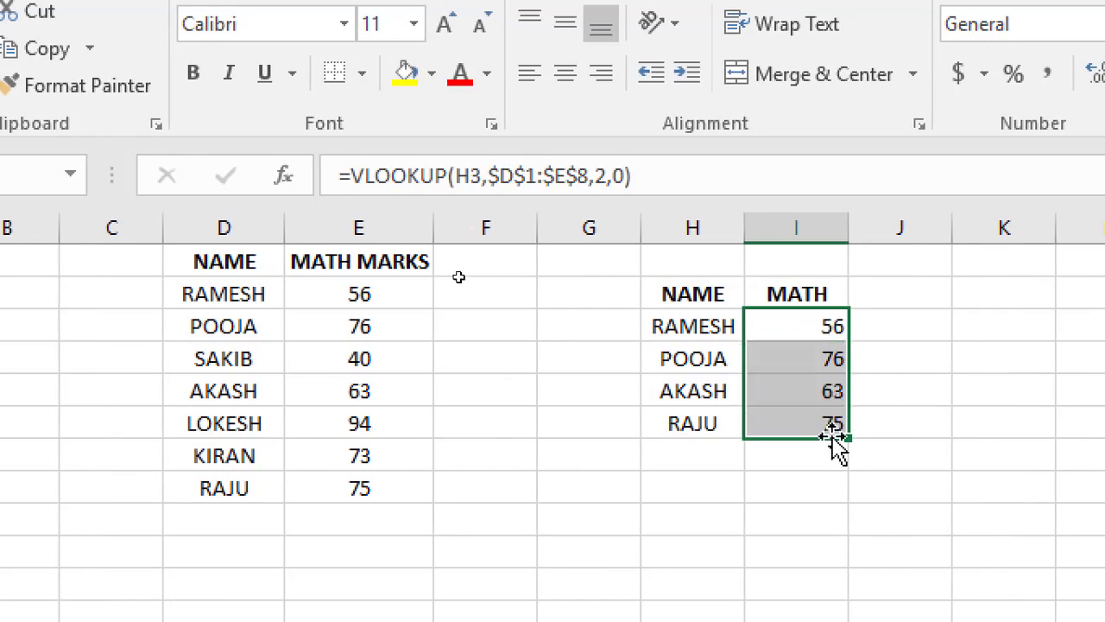
drag(836, 443, 834, 441)
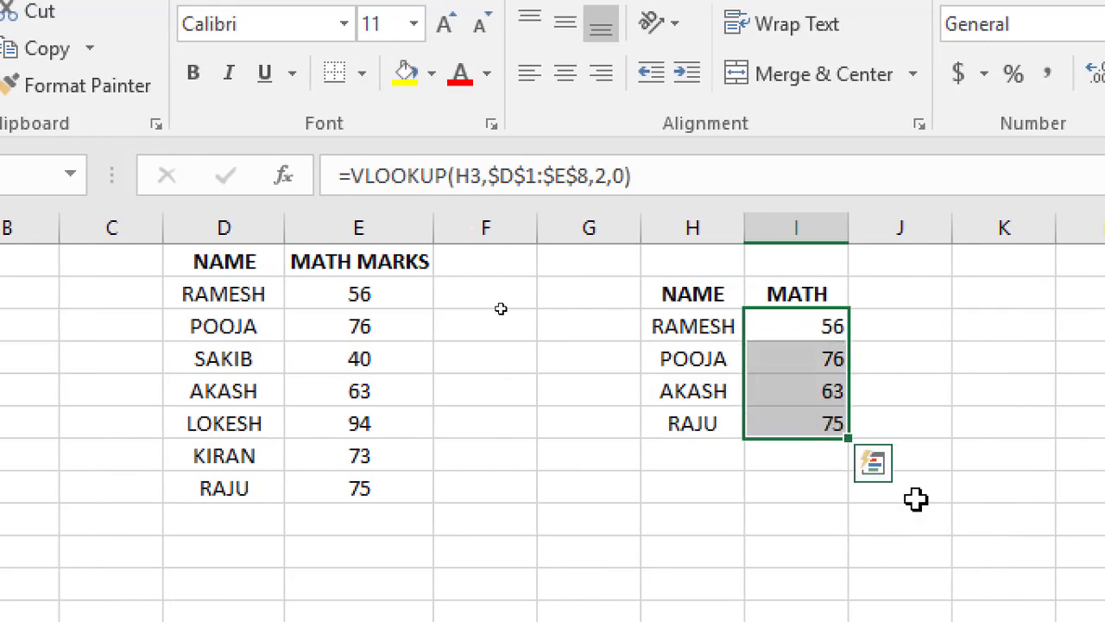
key(Delete)
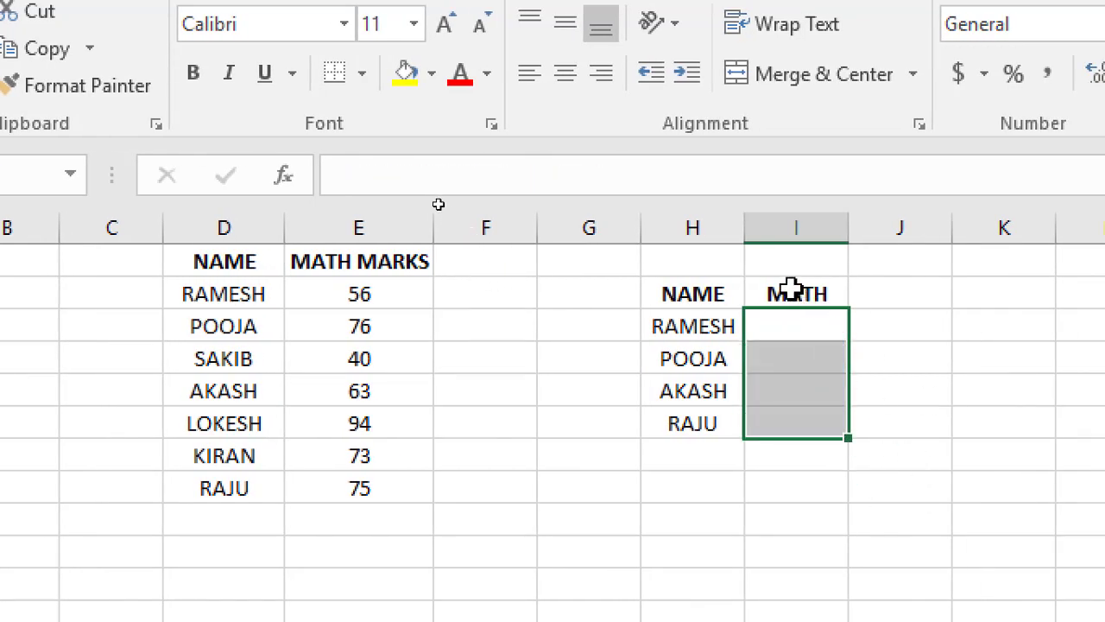
Step: Begin the VLOOKUP in I3 again, using H3 as the lookup value and D1:E8 as the table array
click(799, 321)
text(=vl)
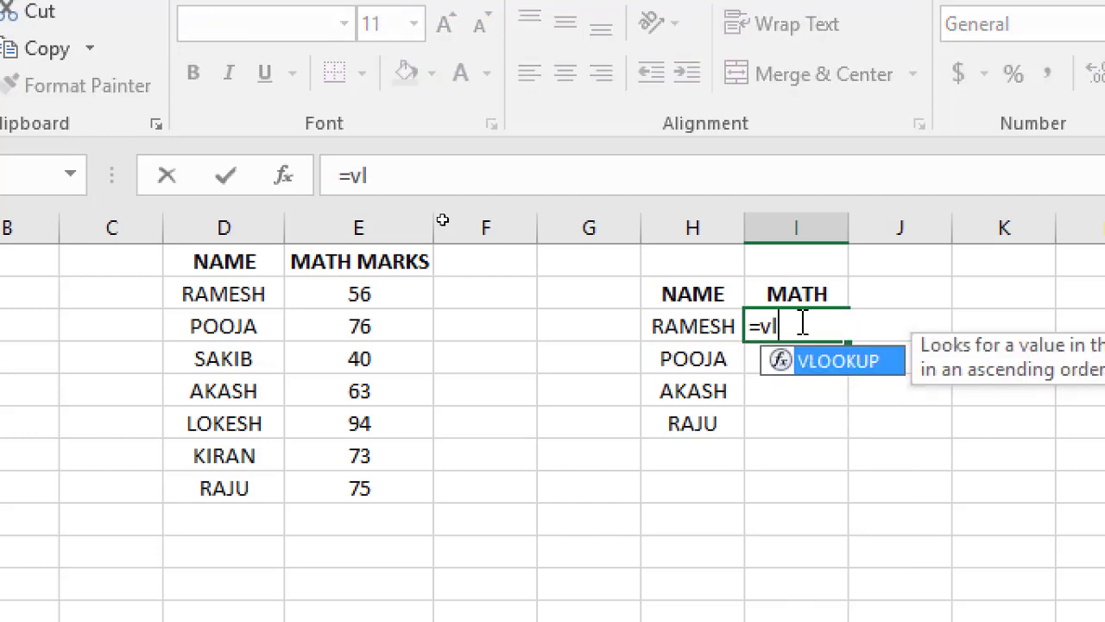
key(Tab)
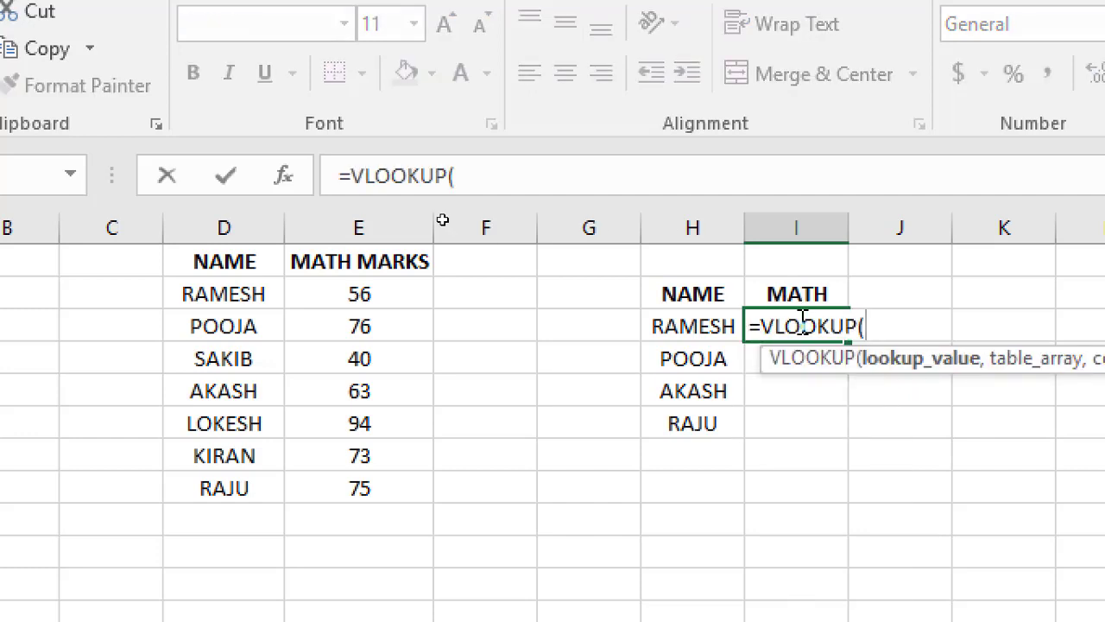
key(Left)
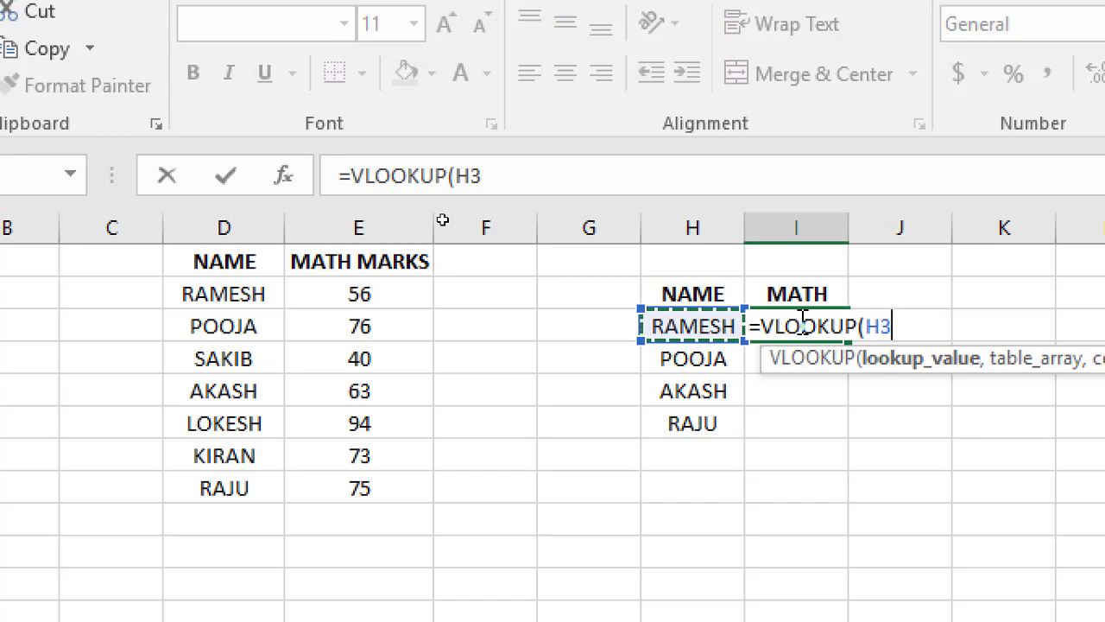
text(,)
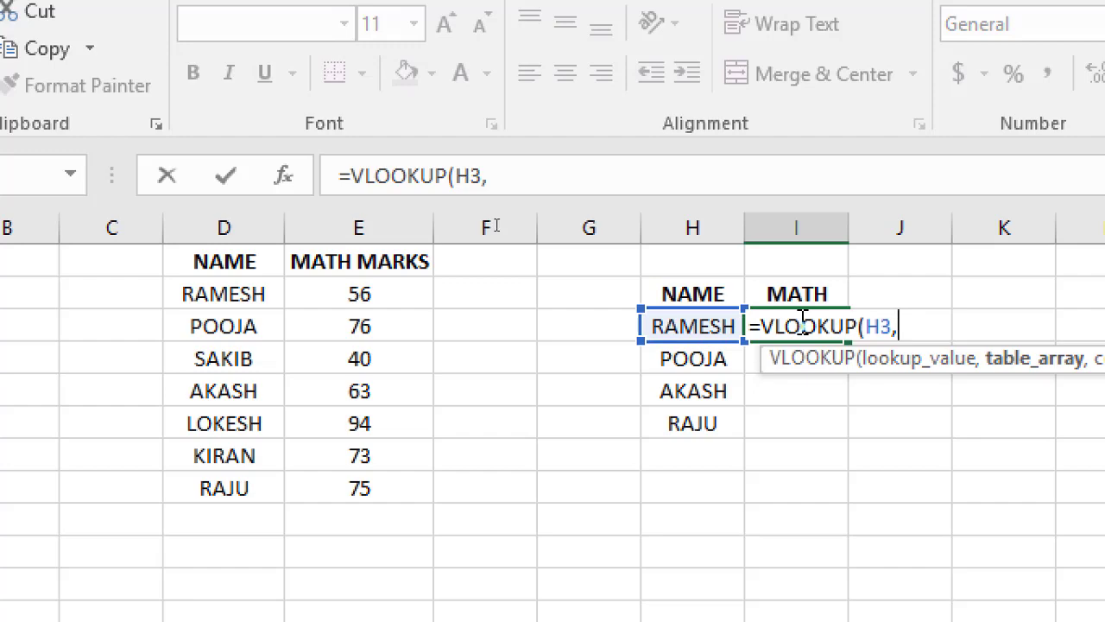
drag(251, 262, 379, 404)
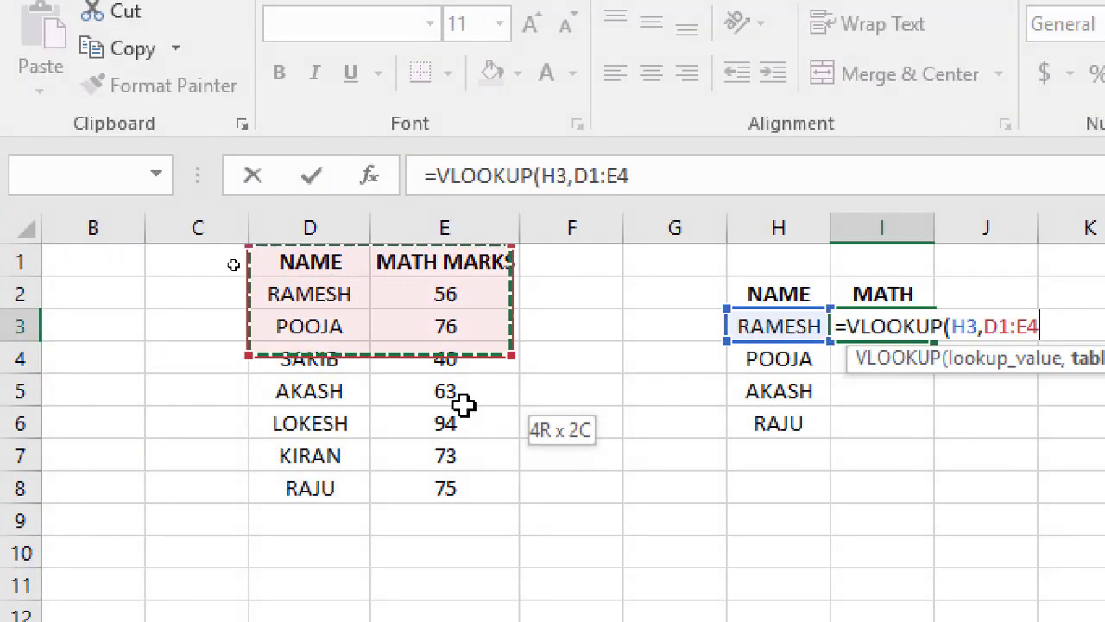
drag(464, 406, 481, 500)
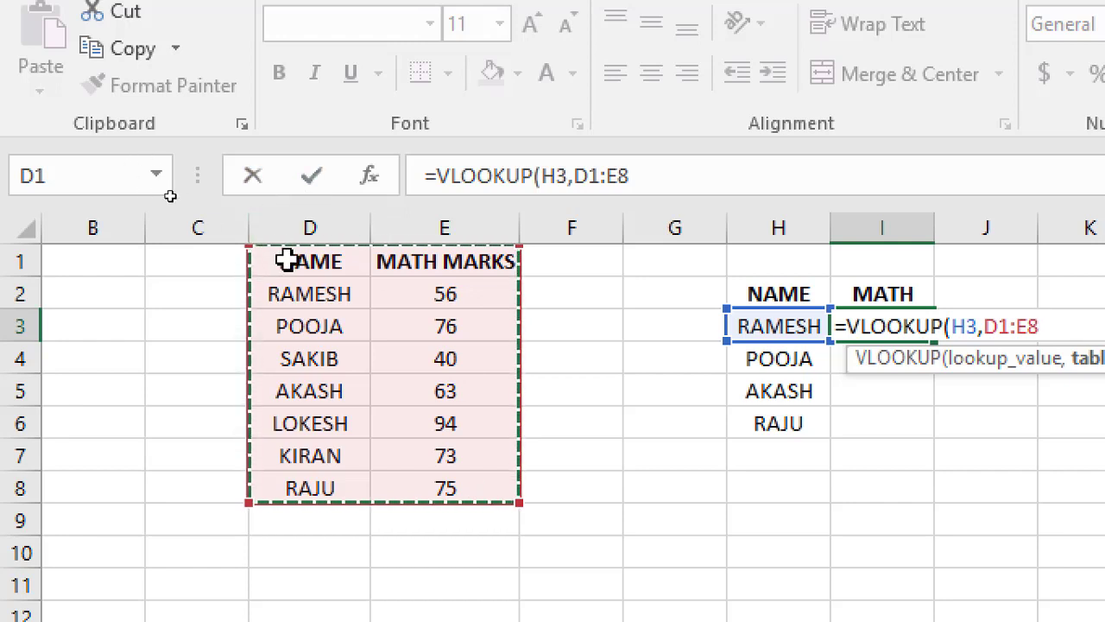
Step: Try D1:G2 as the table array in the I3 formula, and set it back to D1:E8
drag(289, 259, 494, 480)
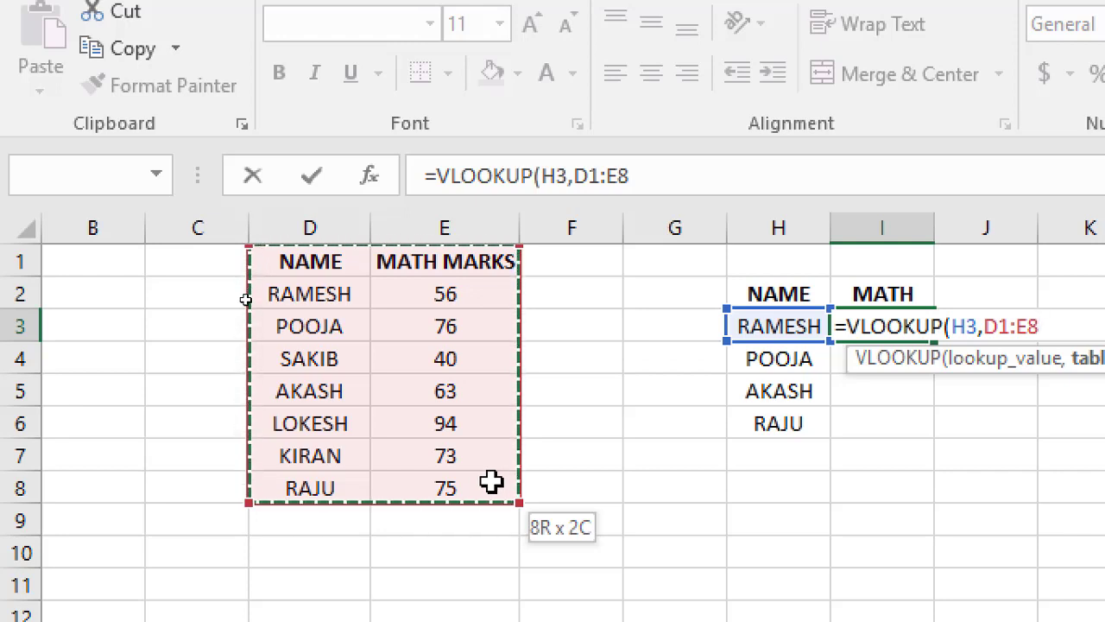
drag(490, 482, 492, 481)
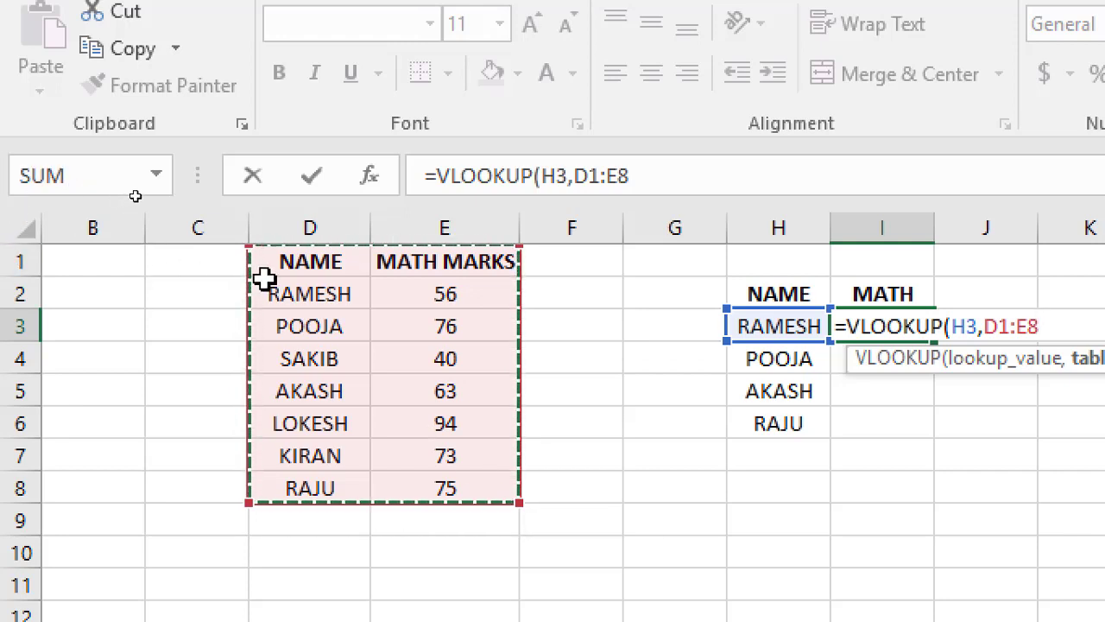
drag(285, 258, 691, 301)
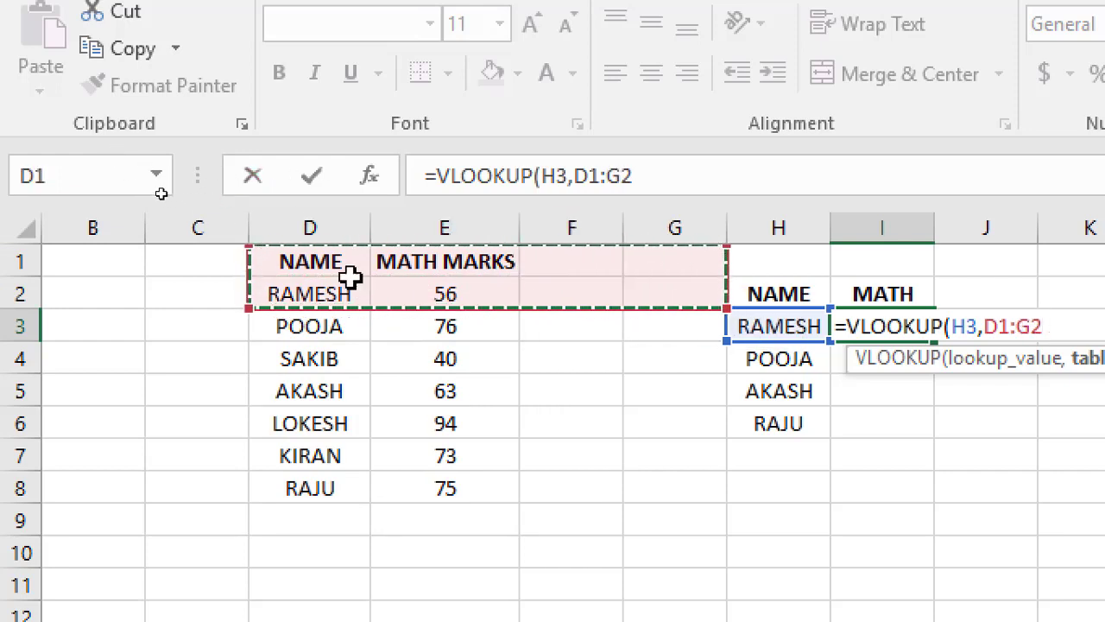
drag(319, 260, 478, 475)
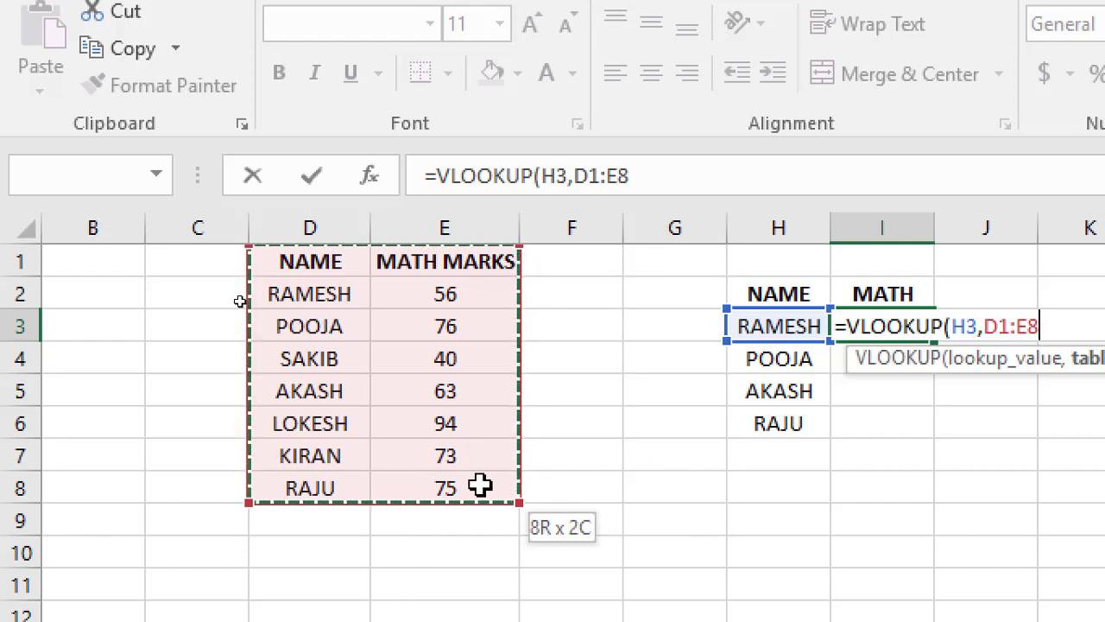
drag(480, 486, 480, 486)
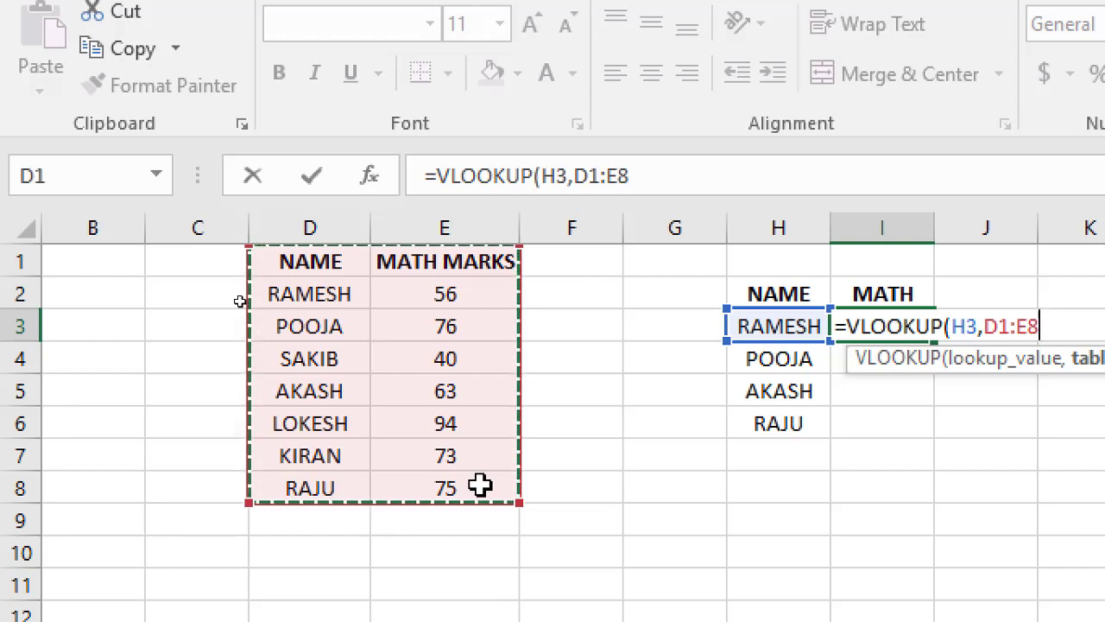
Step: Try absolute references for the table array in the I3 formula, and return it to relative D1:E8
key(F4)
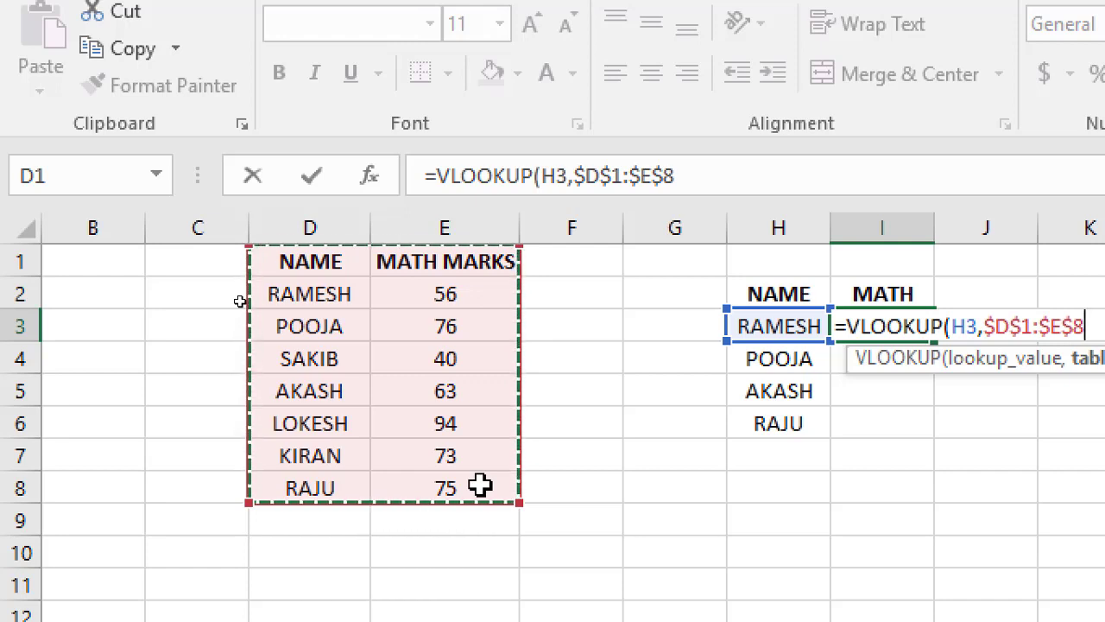
key(F4)
key(F4)
key(F4)
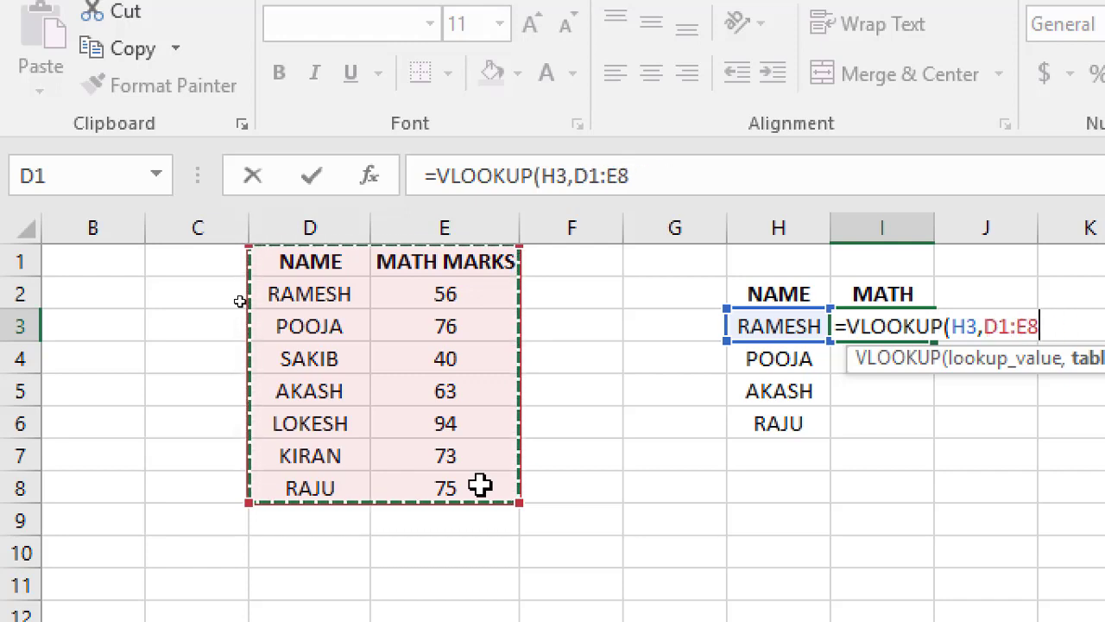
Step: Complete the VLOOKUP in I3 with column index 2 and 0 for an exact match
text(,)
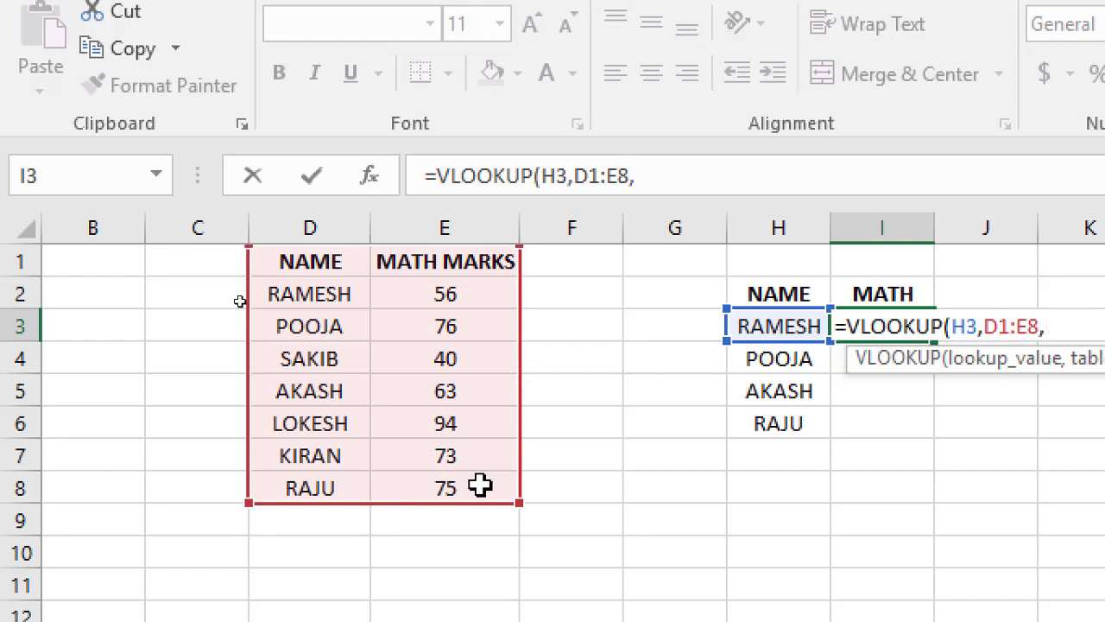
text(2,0))
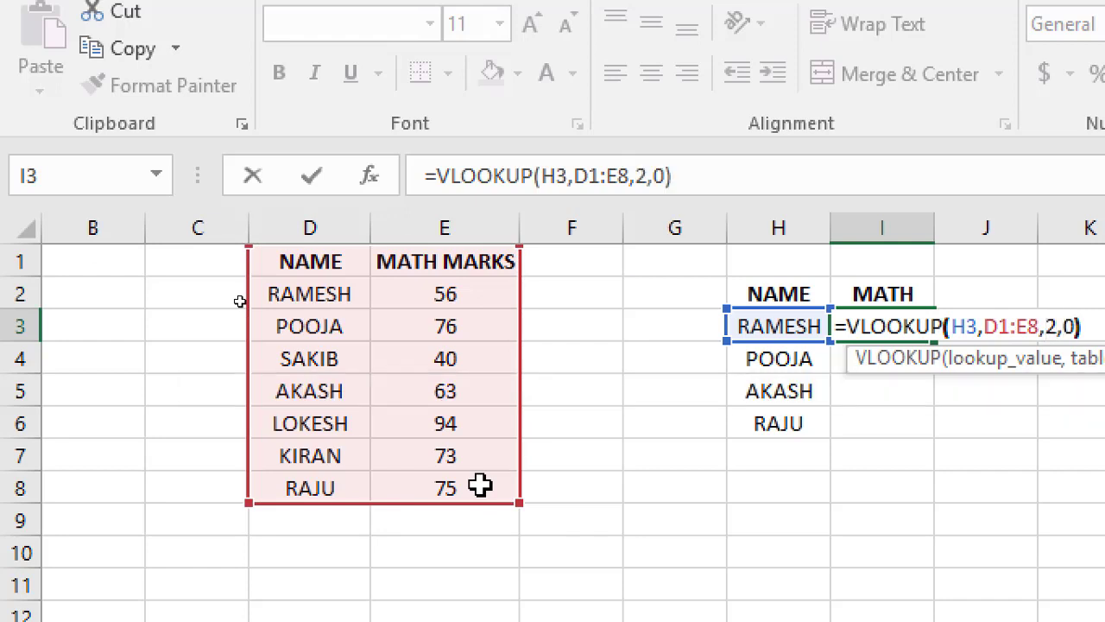
key(Return)
Step: Fill the VLOOKUP formula from I3 down through I6
key(Up)
key(shift+Down)
key(shift+Down)
key(shift+Down)
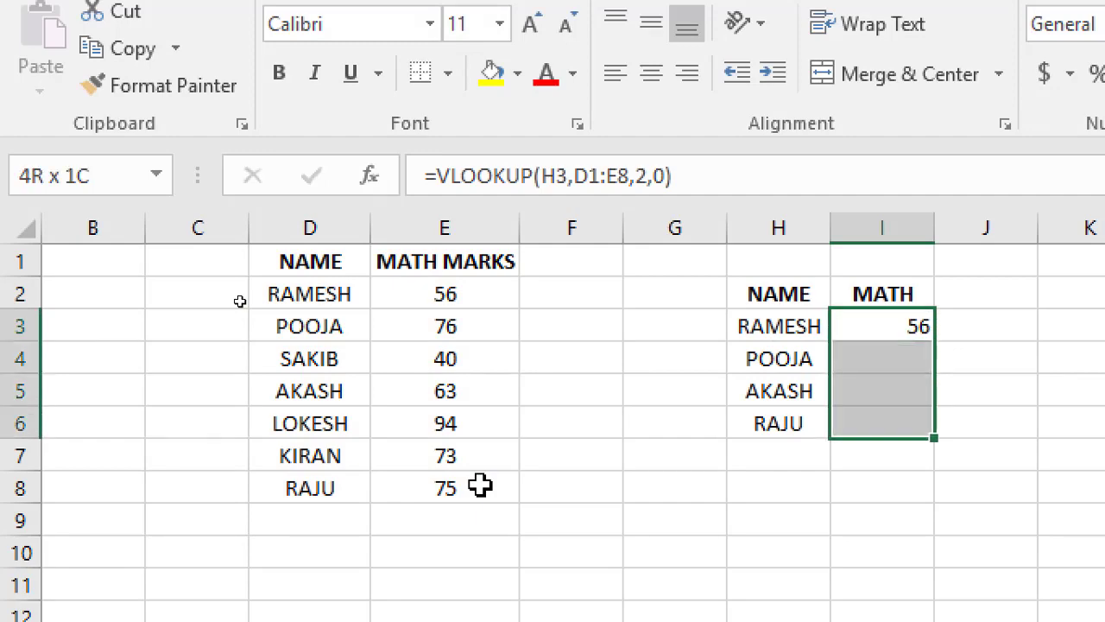
key(shift+Down)
key(shift+Up)
key(ctrl+d)
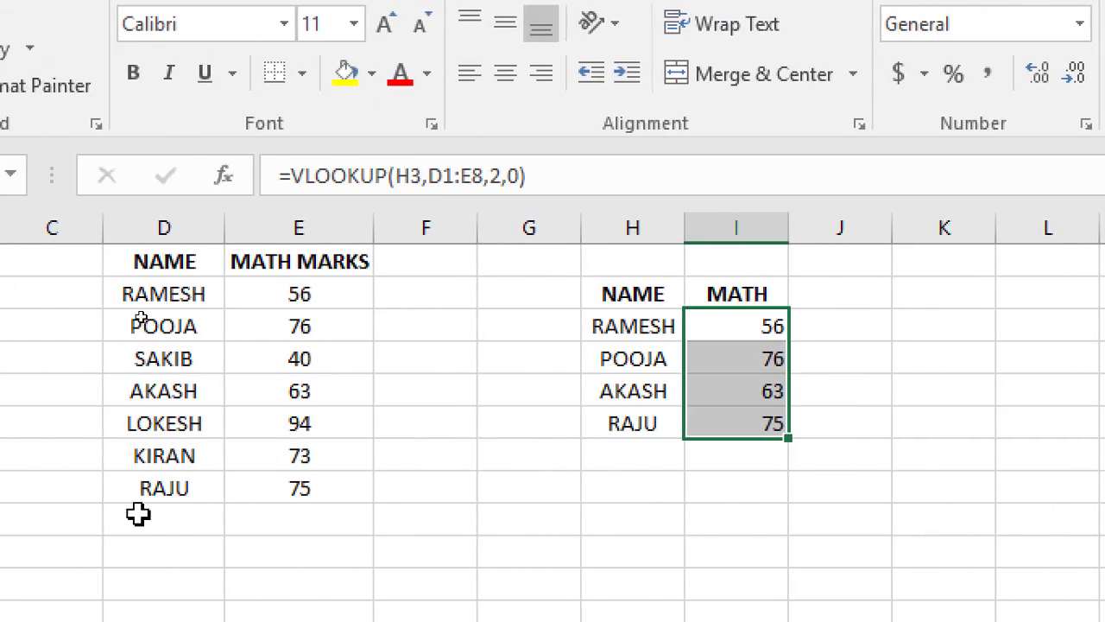
Step: Copy the student name in H3 over the name in H6
click(624, 420)
click(652, 326)
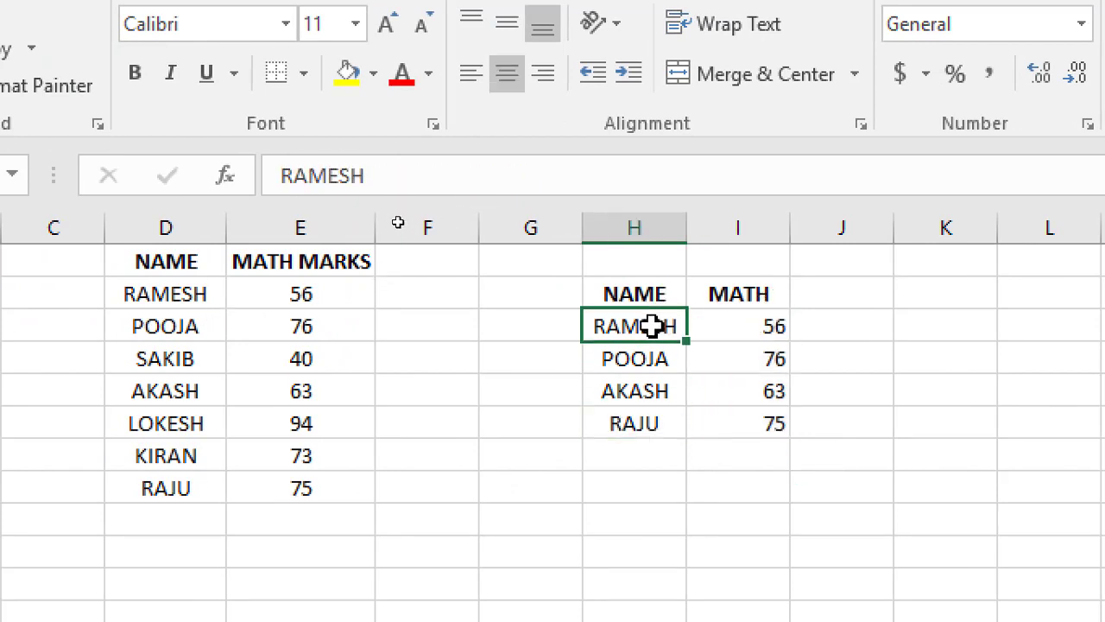
key(ctrl+c)
click(640, 423)
key(ctrl+v)
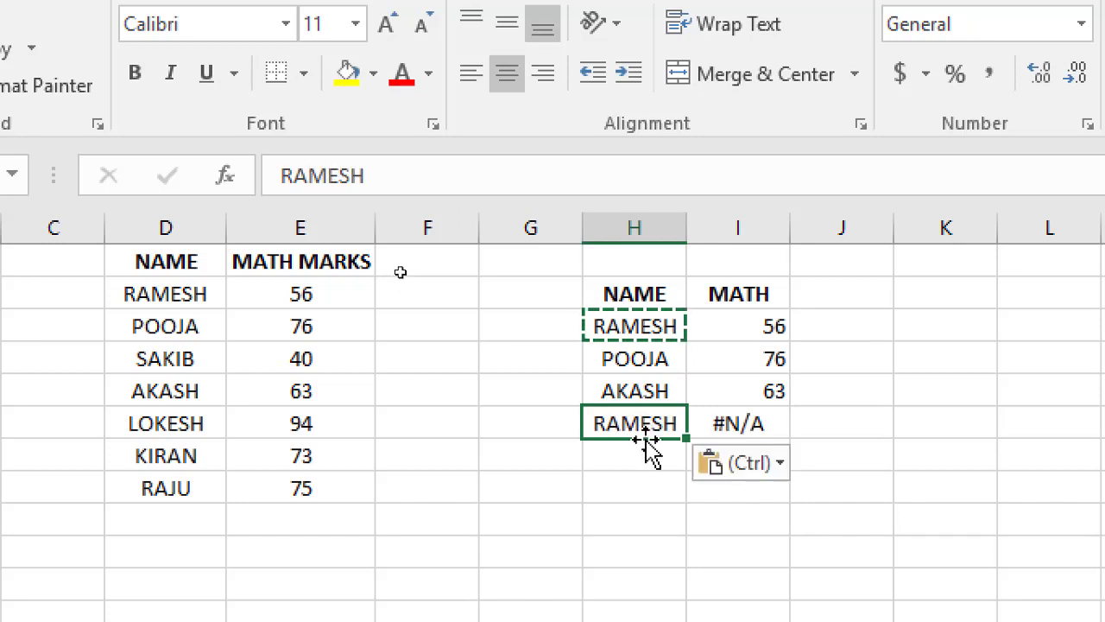
Step: Replace the name in H3 with the last student listed in the marks table, in lowercase
double_click(656, 323)
key(shift+End)
text(raju)
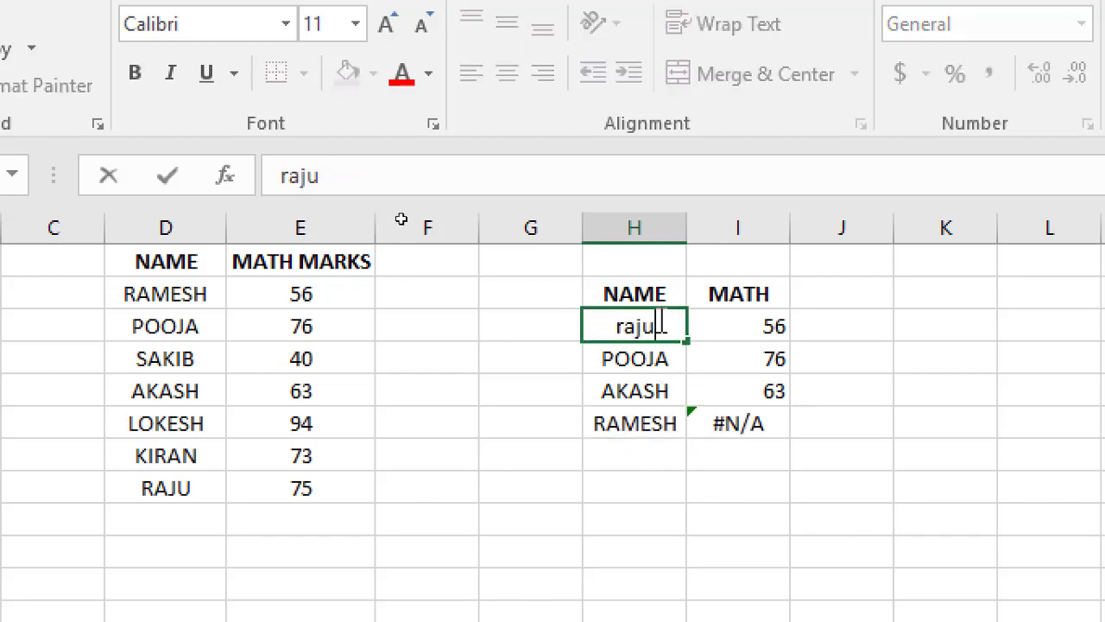
key(Return)
text(\)
key(Escape)
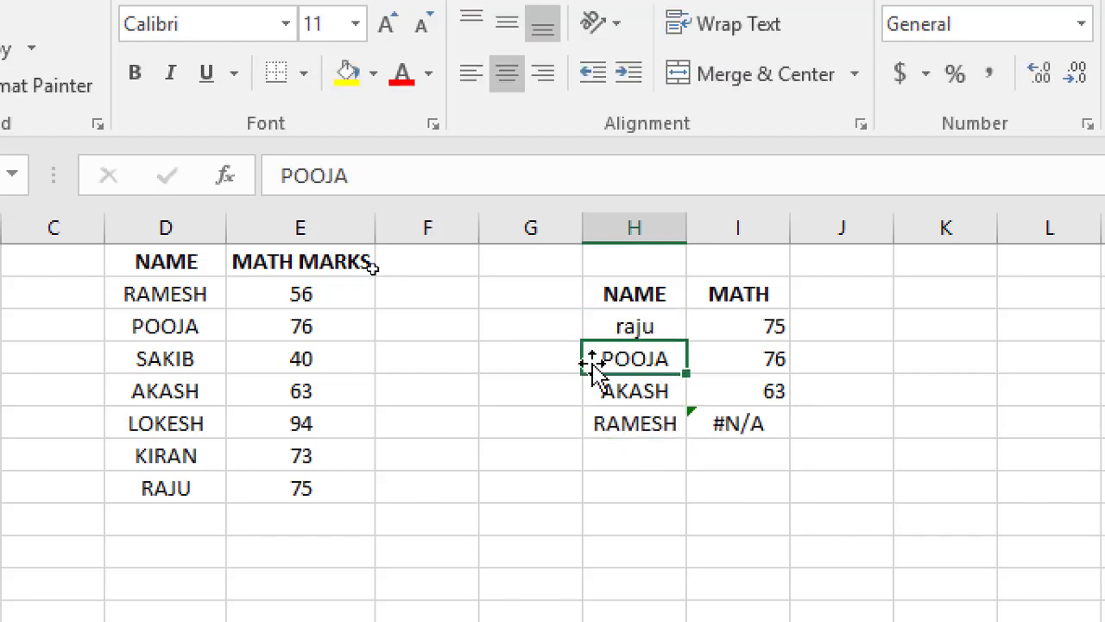
Step: Examine the table array argument of the VLOOKUP in I3 and compare it with the marks table
click(772, 328)
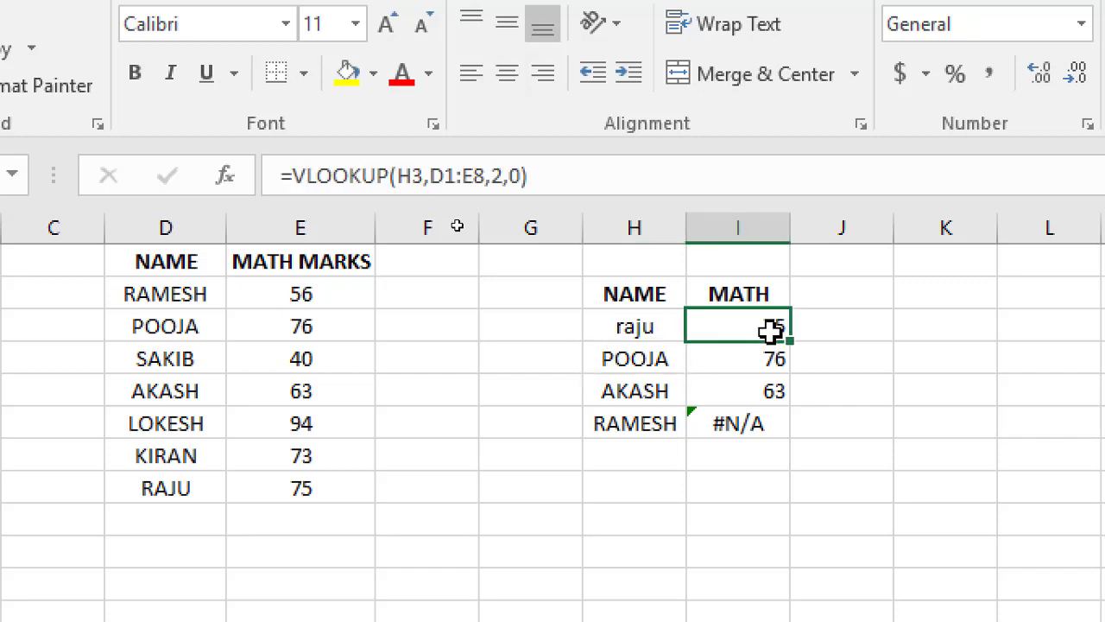
double_click(771, 328)
drag(847, 329, 896, 331)
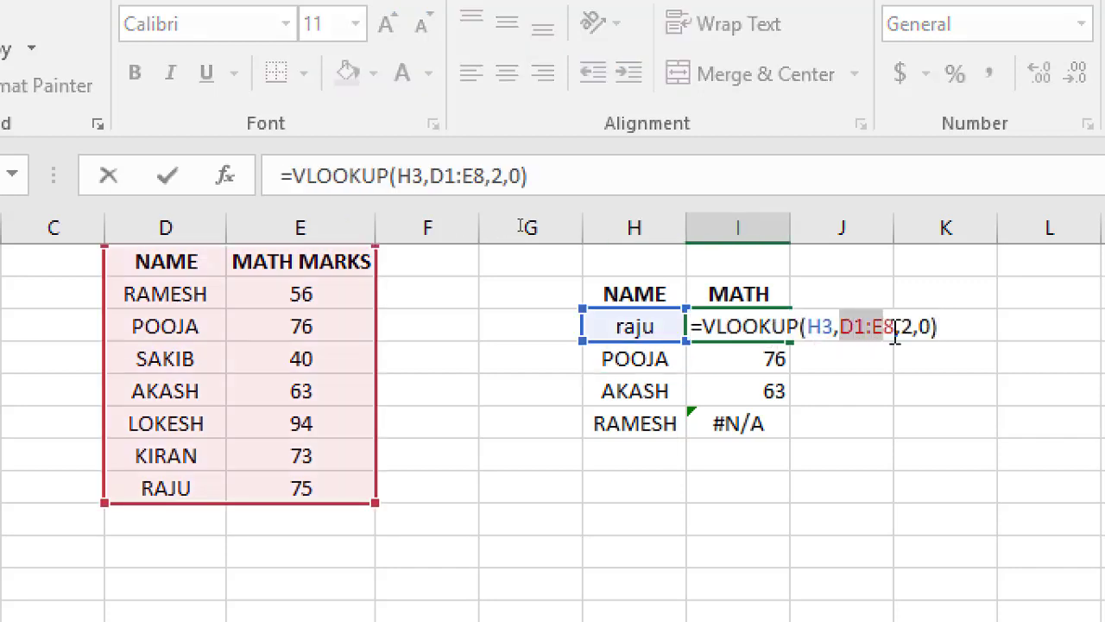
key(ctrl+Return)
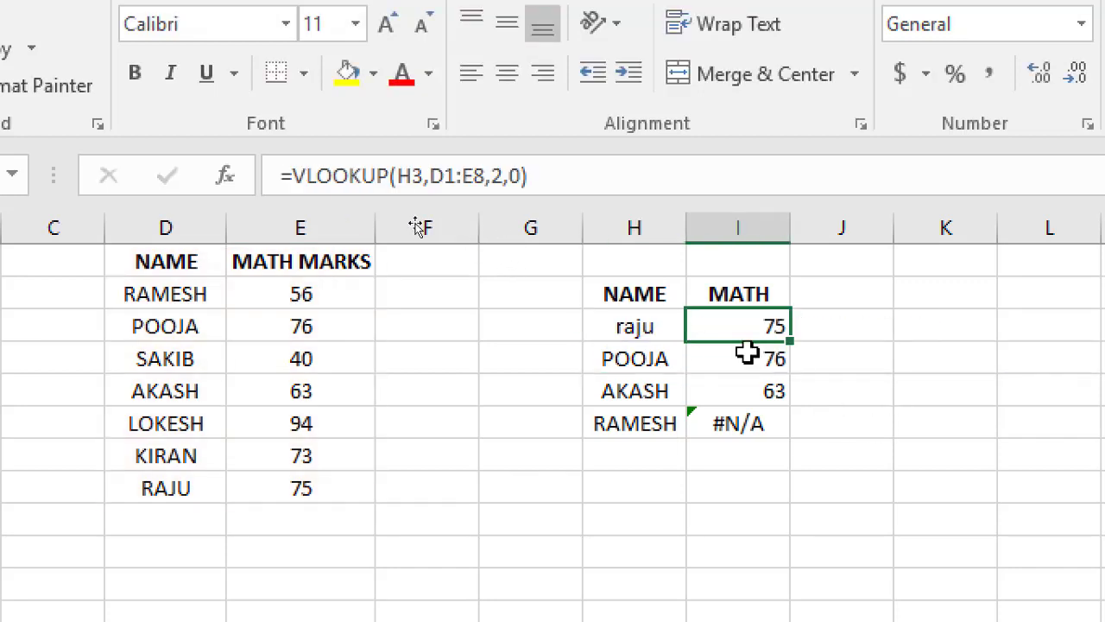
double_click(728, 324)
drag(161, 259, 362, 489)
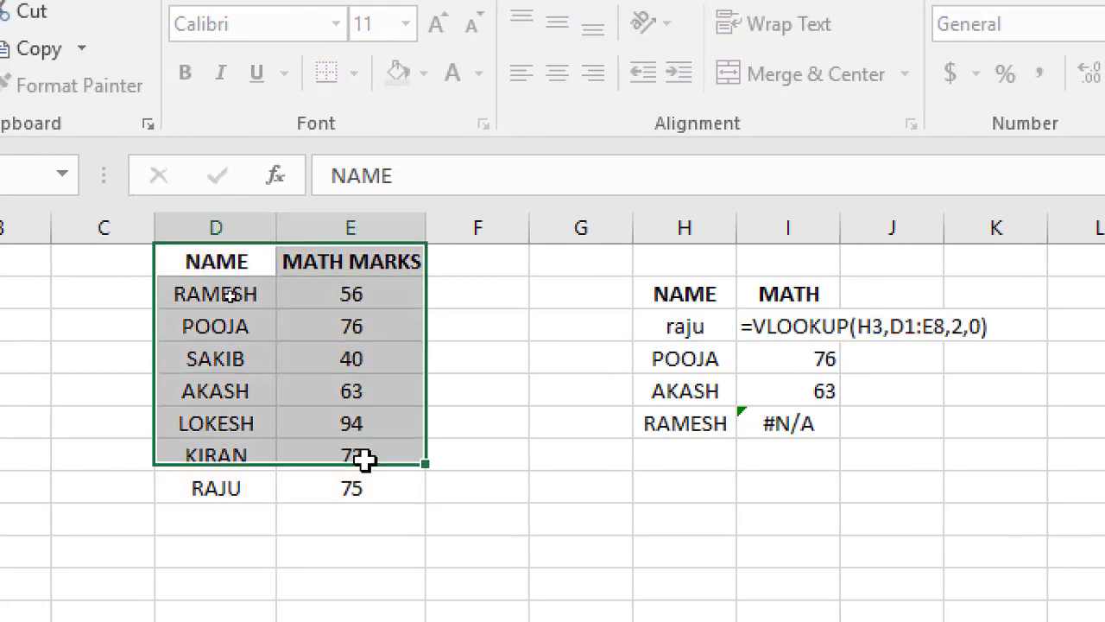
double_click(824, 326)
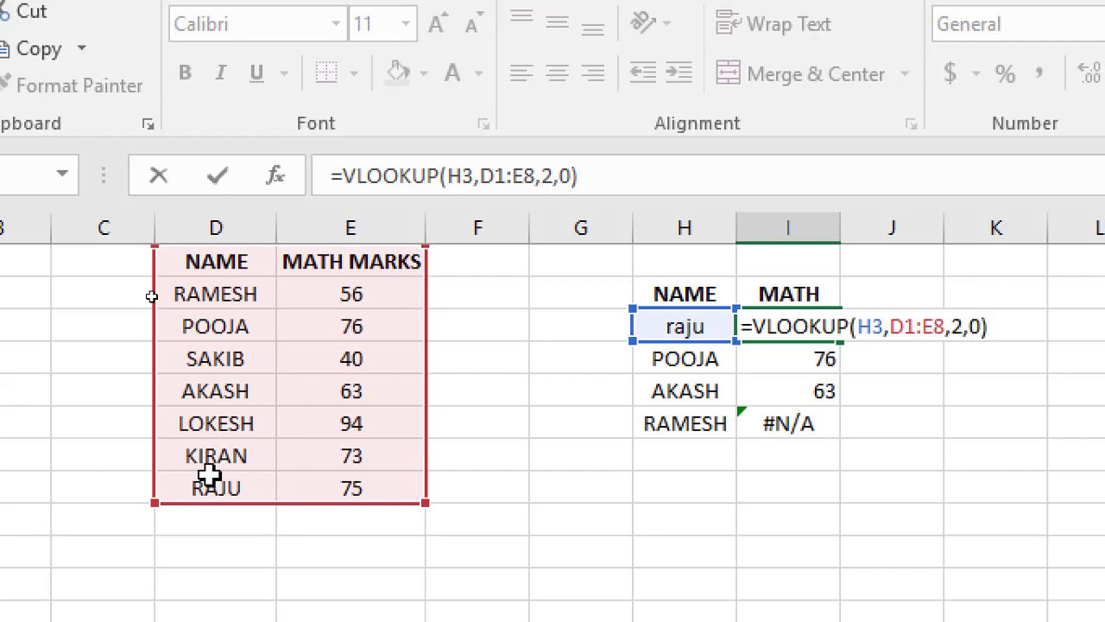
key(Return)
Step: Examine the table array ranges that the VLOOKUP formulas in I4, I5 and I6 refer to
click(762, 314)
double_click(806, 360)
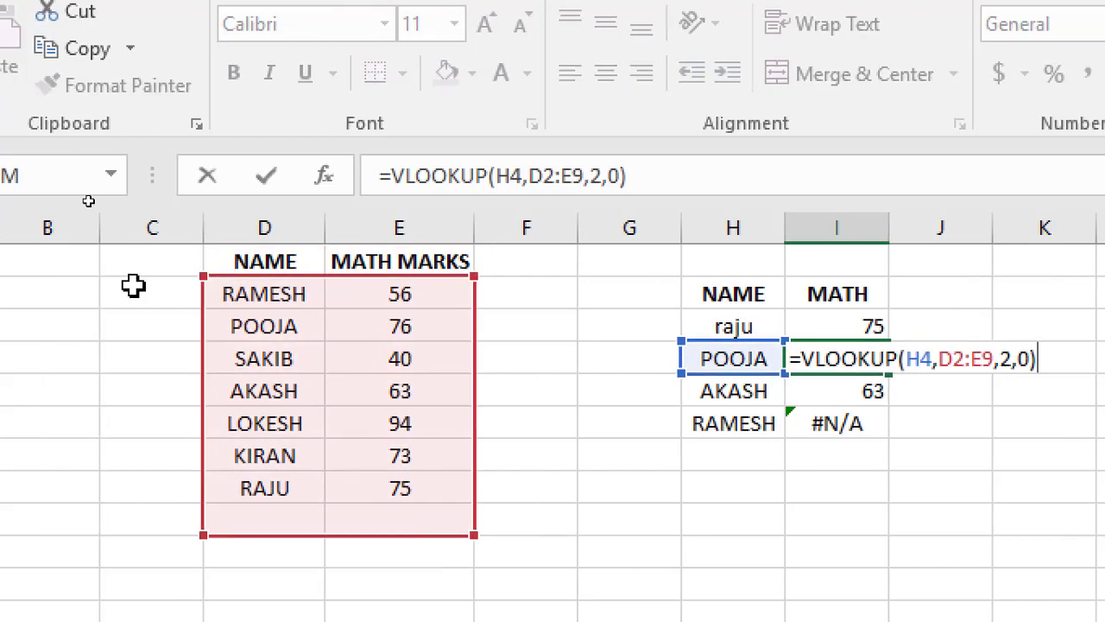
key(ctrl+Return)
double_click(880, 390)
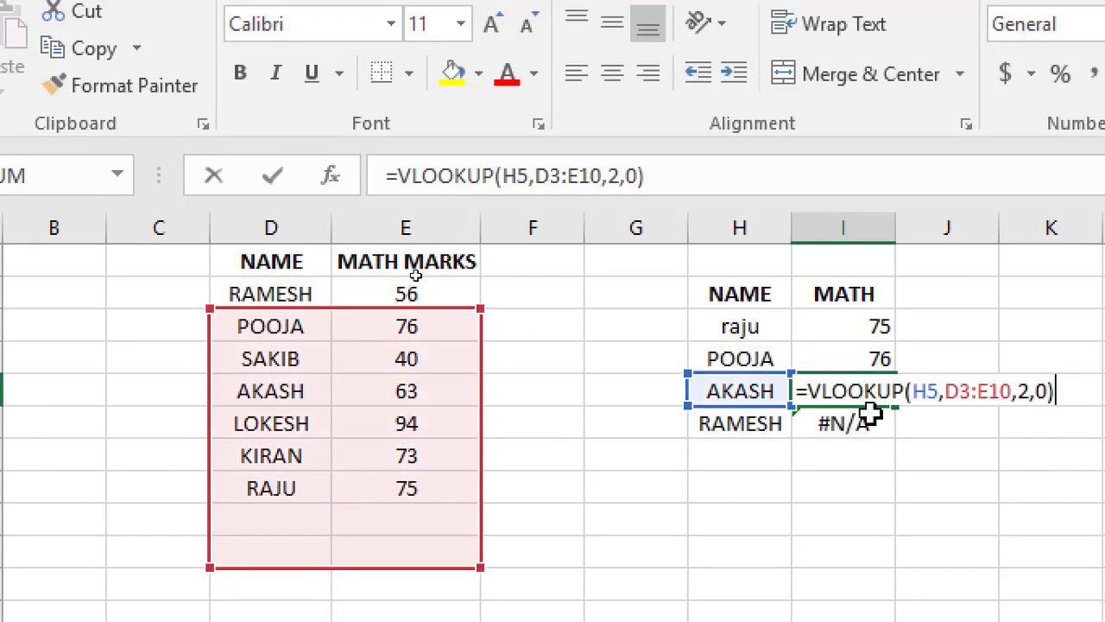
key(ctrl+Return)
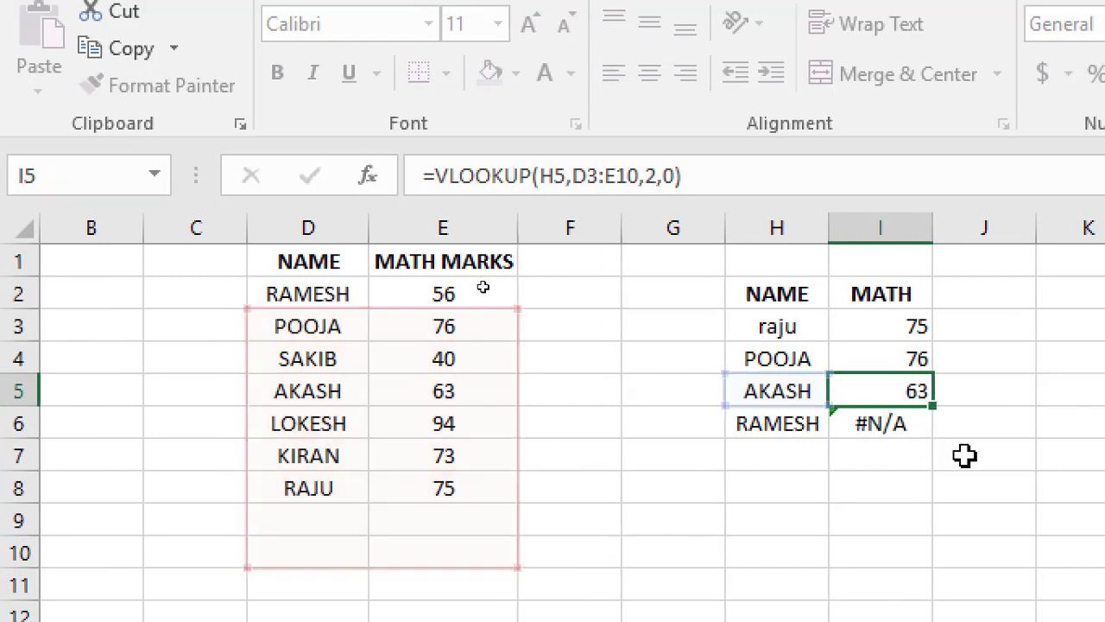
double_click(835, 427)
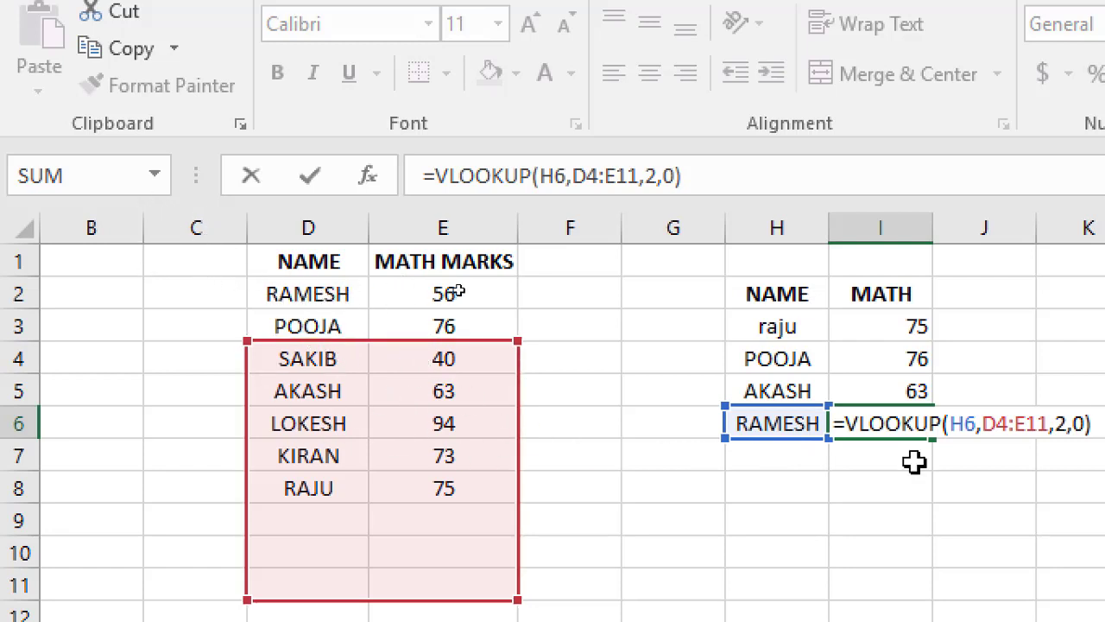
key(ctrl+Return)
Step: Make the table array in the I3 VLOOKUP absolute as $D$1:$E$8
click(876, 320)
key(F2)
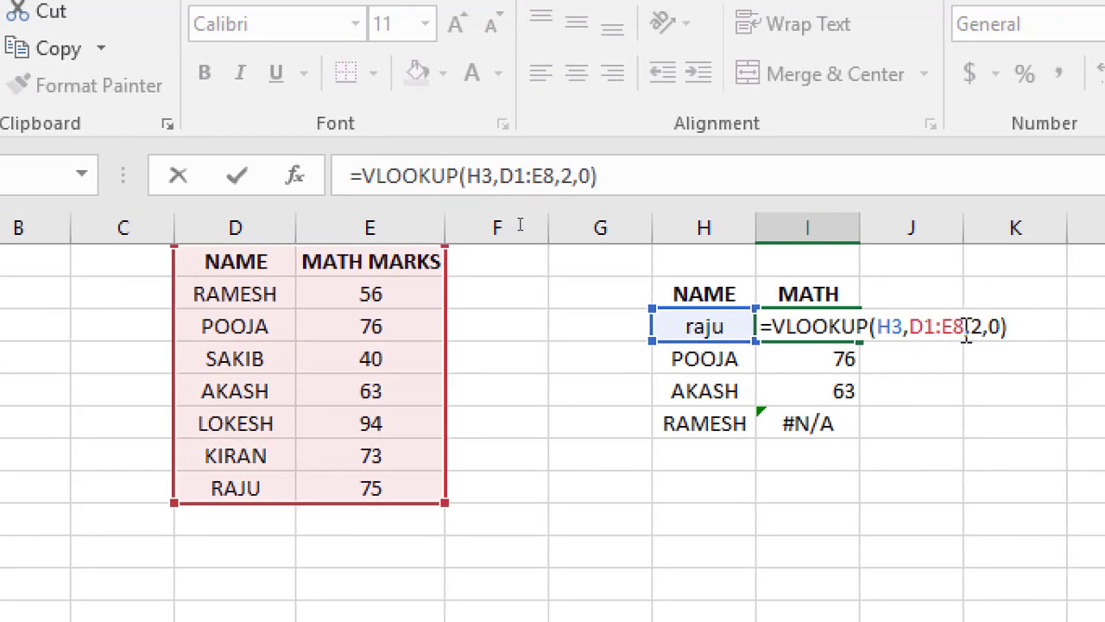
drag(964, 333, 914, 339)
key(F4)
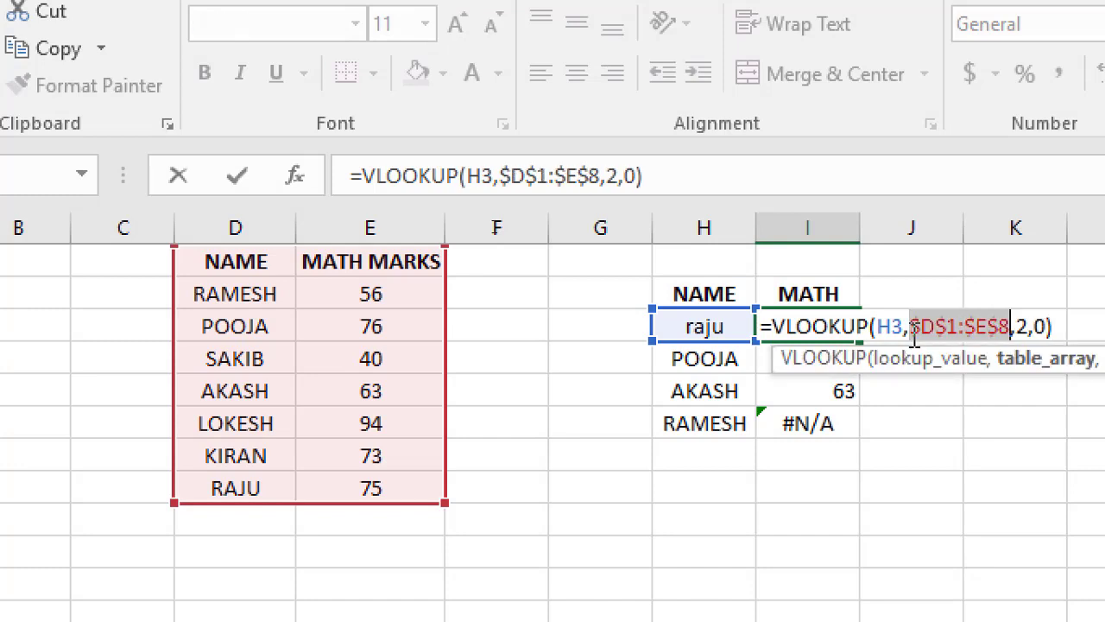
key(Return)
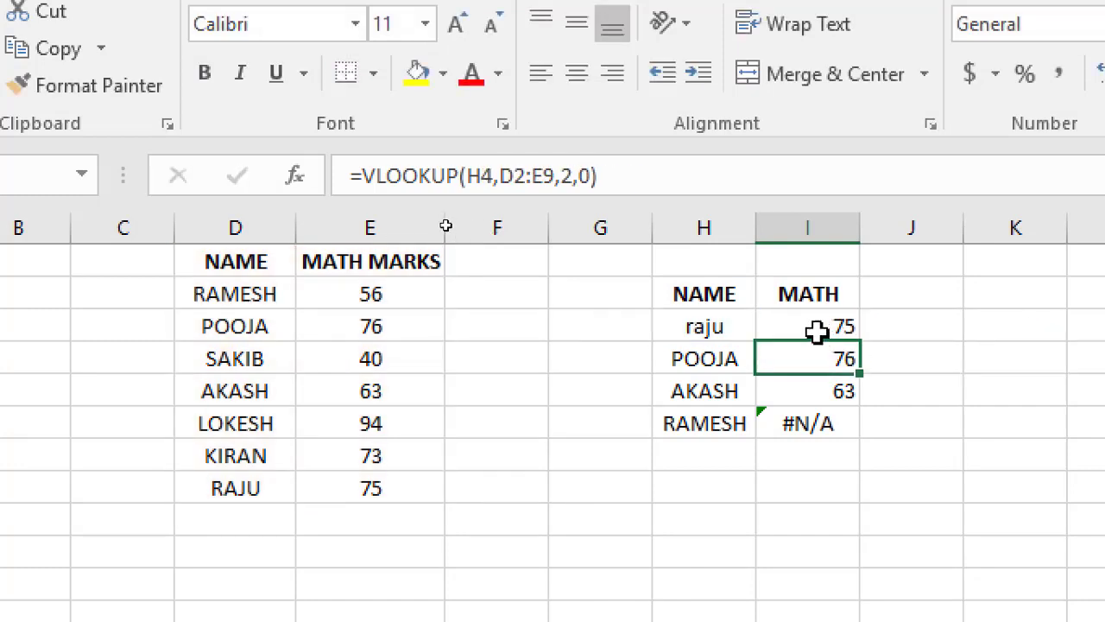
Step: Fill the corrected VLOOKUP formula with the absolute table array from I3 down through I6
drag(817, 330, 814, 432)
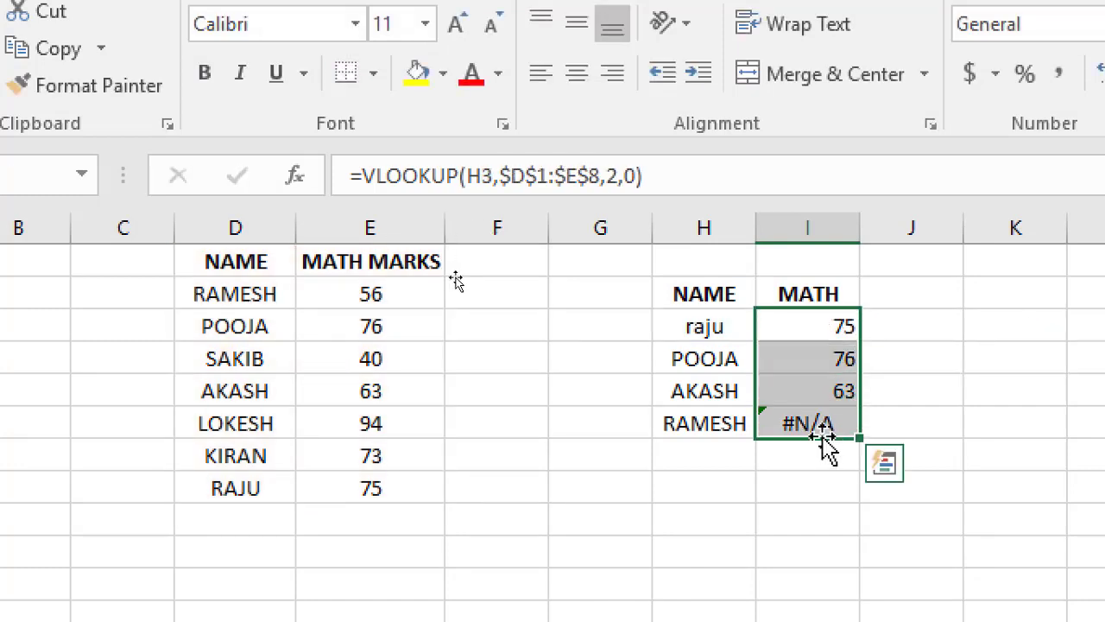
key(ctrl+d)
click(807, 454)
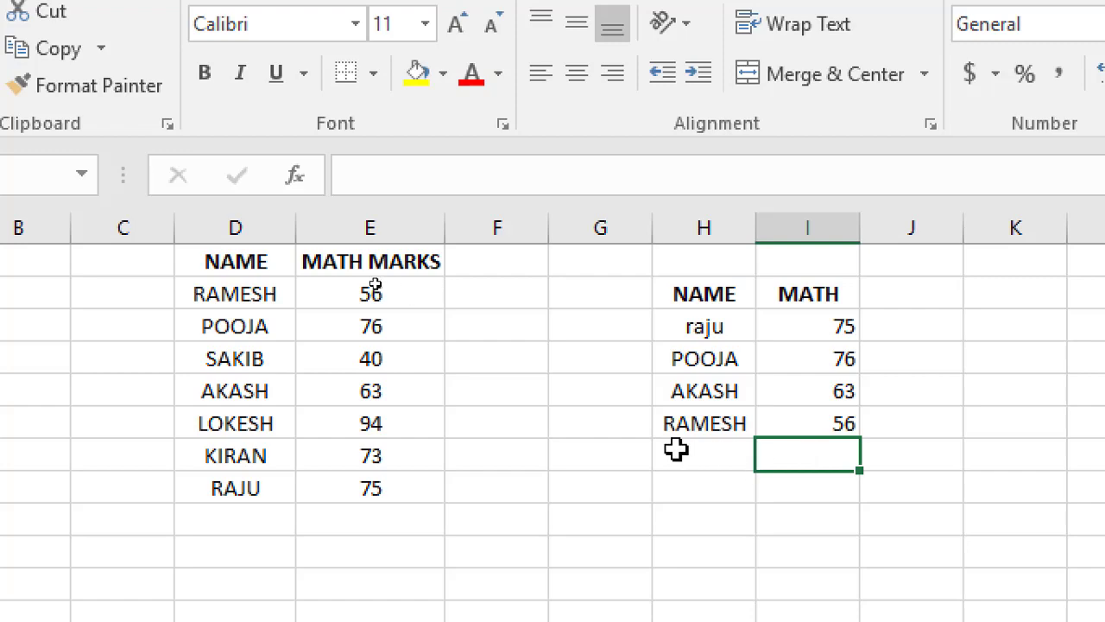
key(ctrl+1)
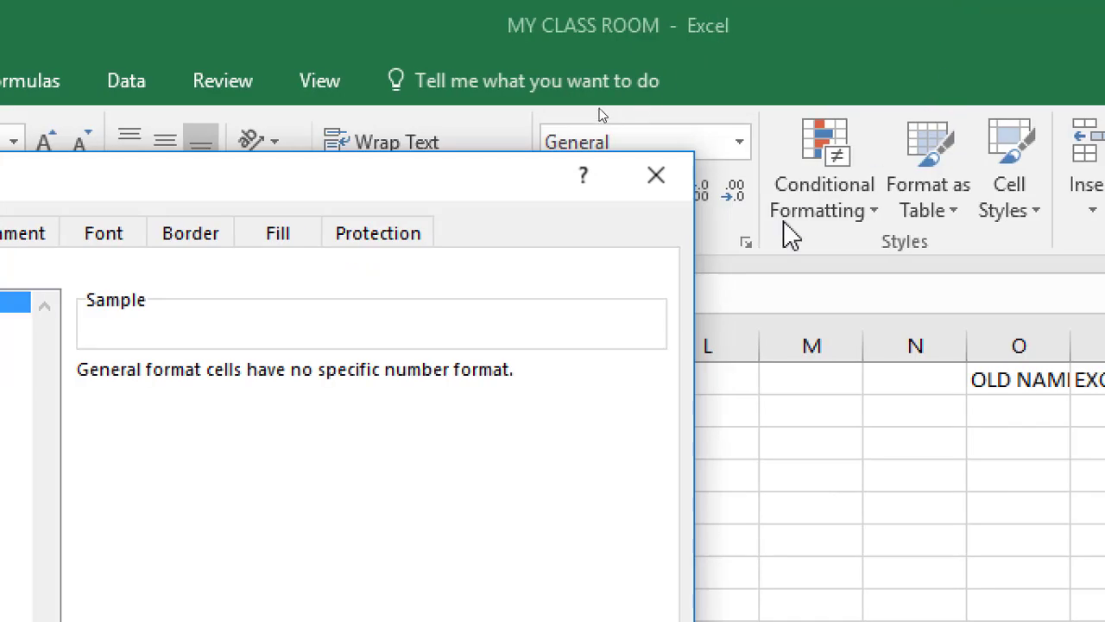
click(656, 178)
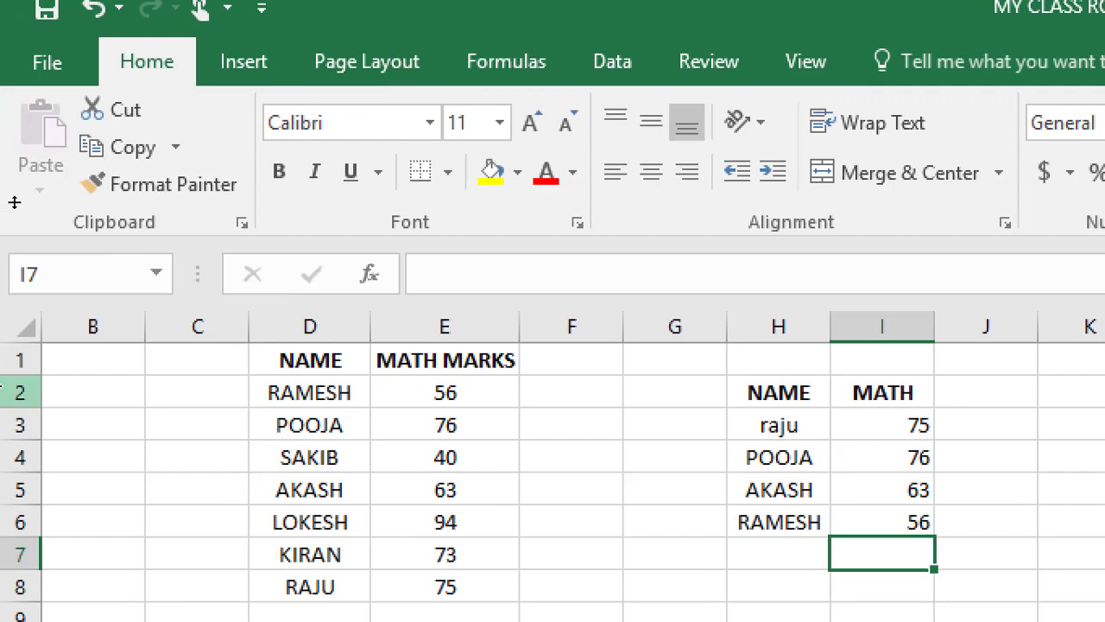
key(alt)
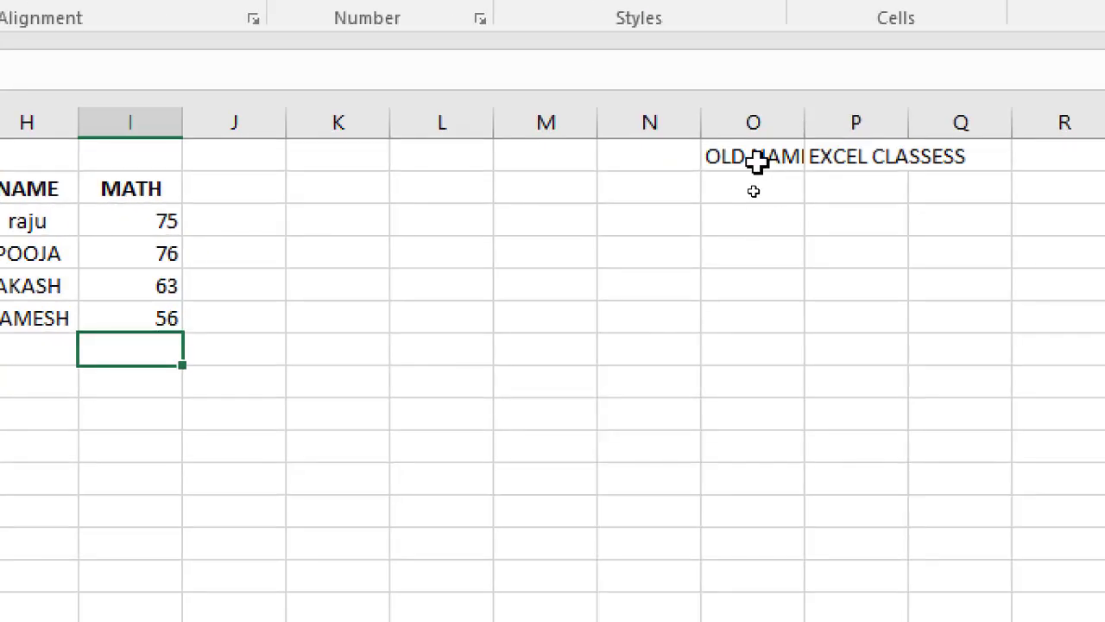
click(764, 190)
double_click(807, 120)
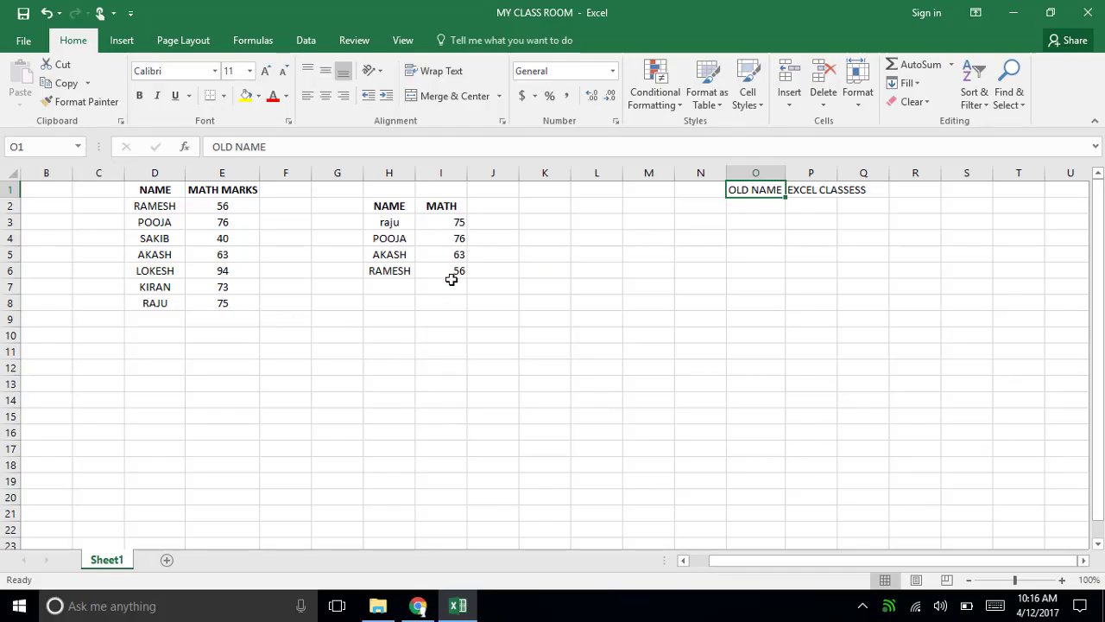
click(449, 239)
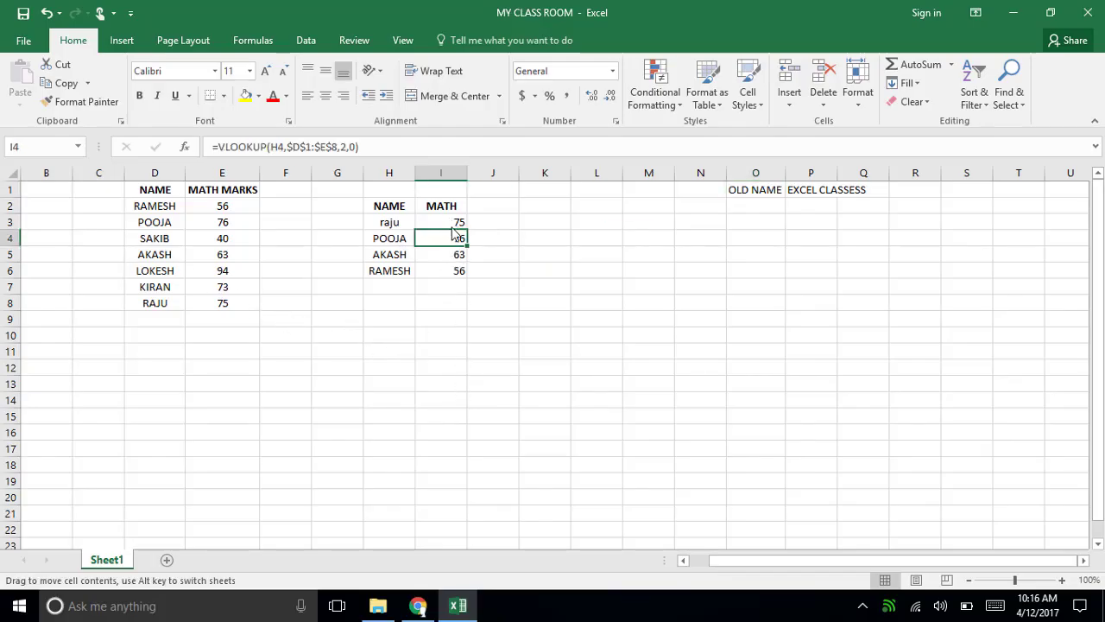